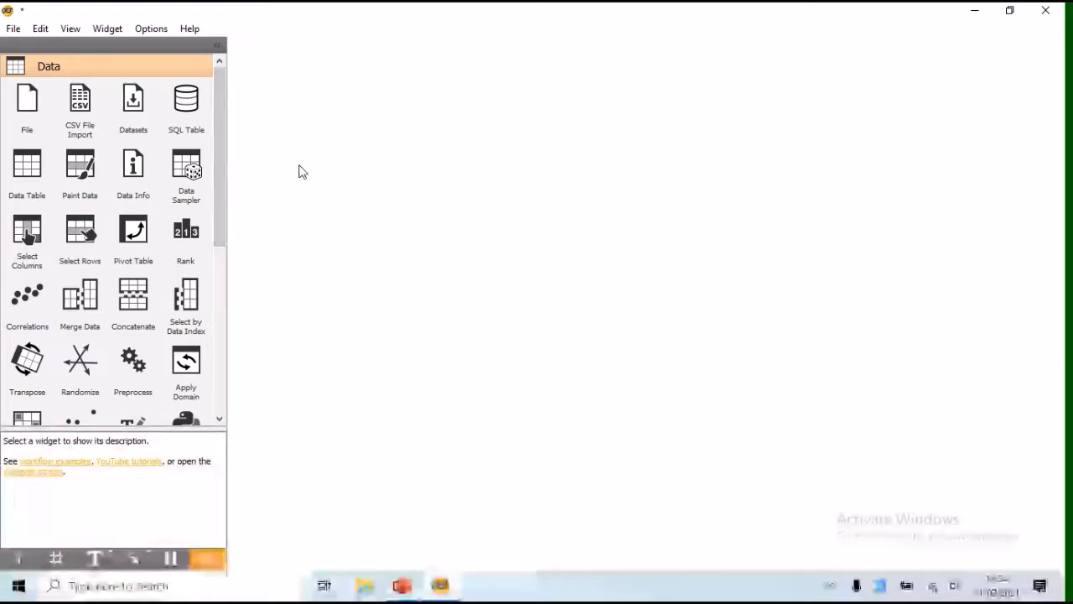
- Add a File widget to the empty canvas and load soybean-large.csv from the Downloads folder into it
drag(27, 100, 323, 132)
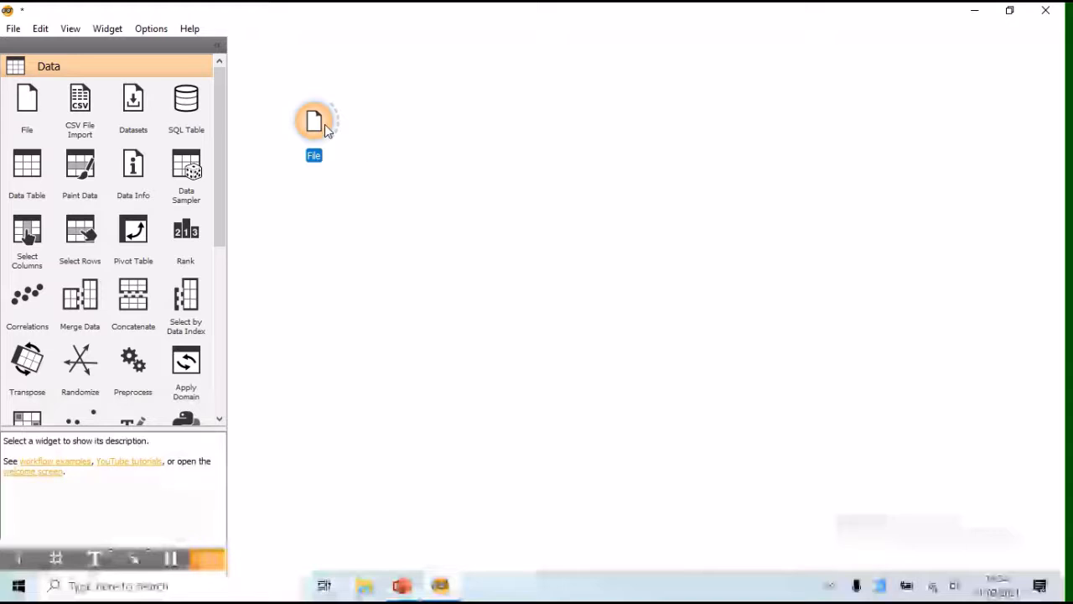
double_click(325, 126)
click(671, 111)
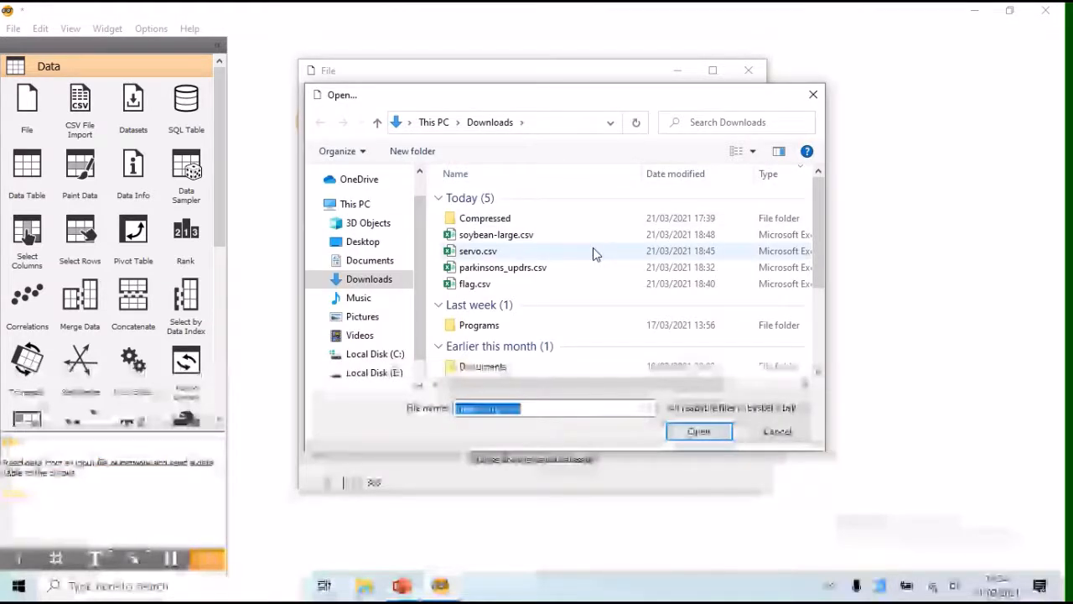
click(529, 239)
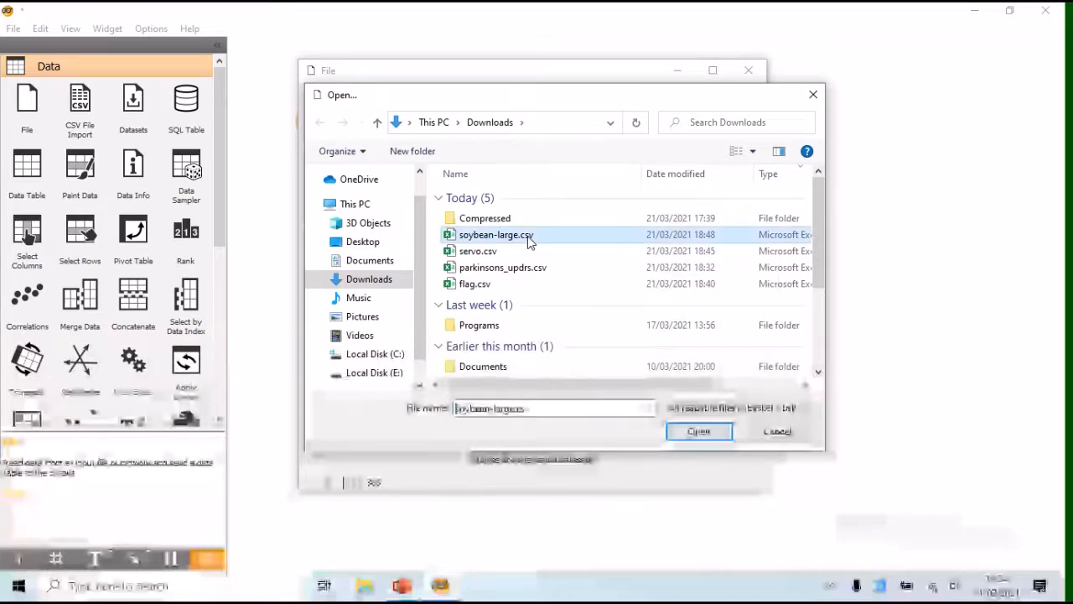
double_click(529, 238)
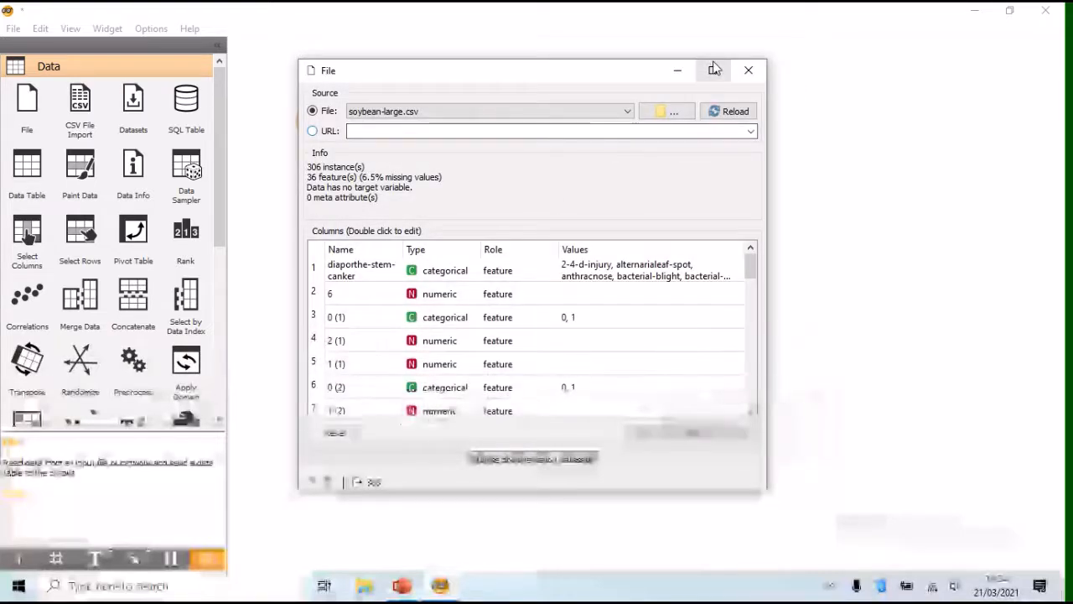
click(748, 70)
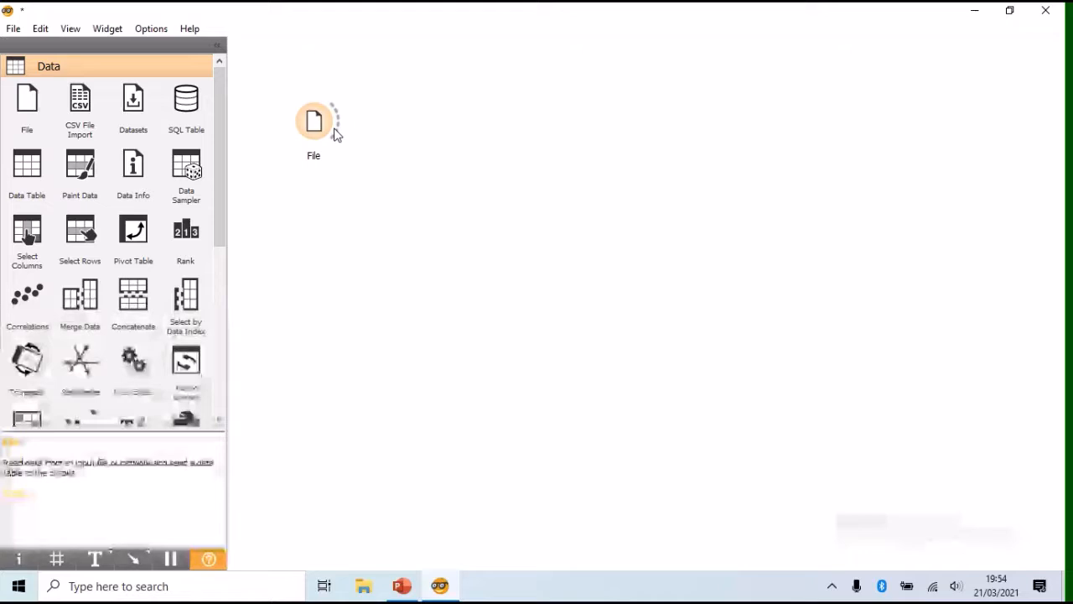
- Connect a Data Table widget to File and examine the soybean rows and columns for missing values
drag(338, 128, 396, 127)
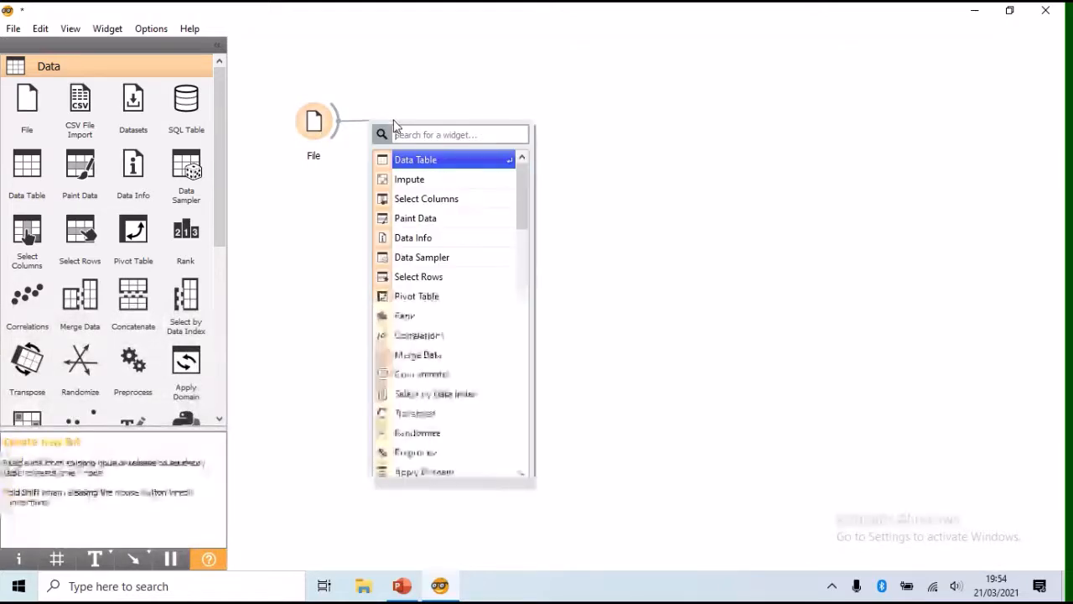
click(432, 164)
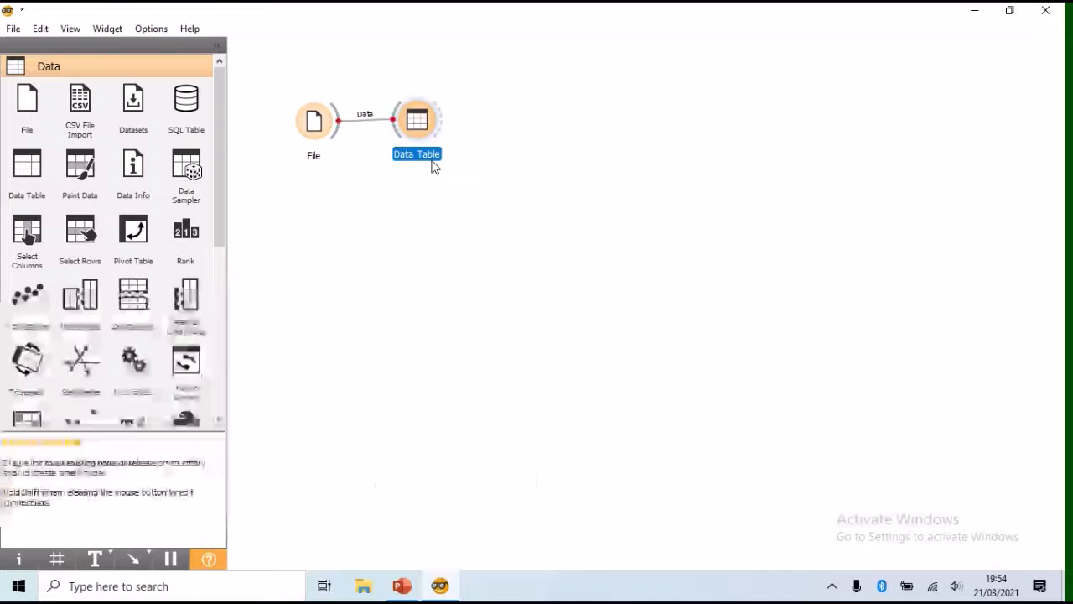
double_click(417, 124)
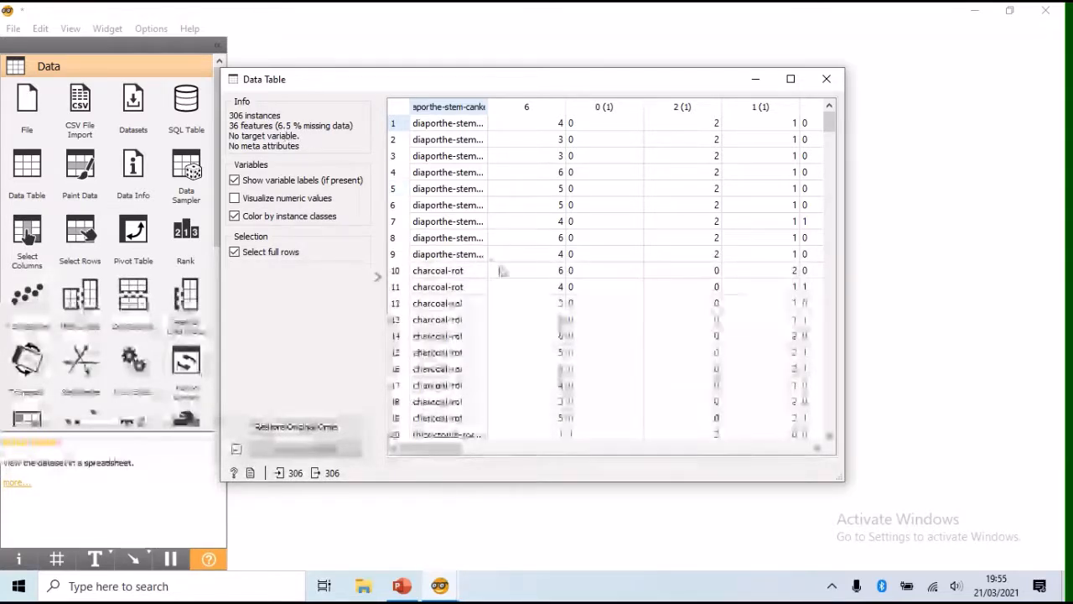
drag(433, 454, 469, 457)
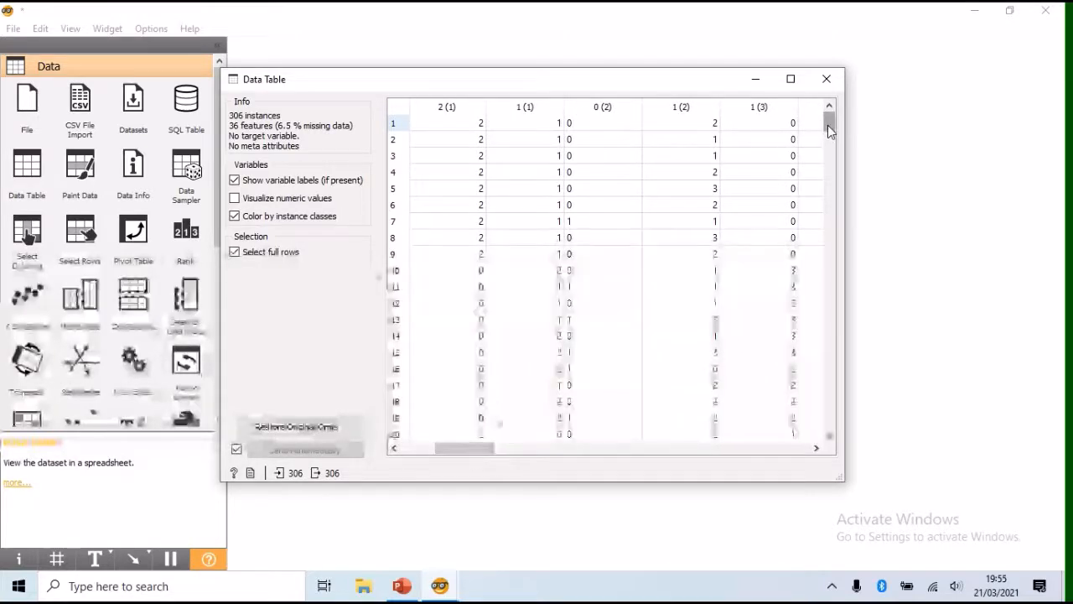
drag(828, 124, 834, 159)
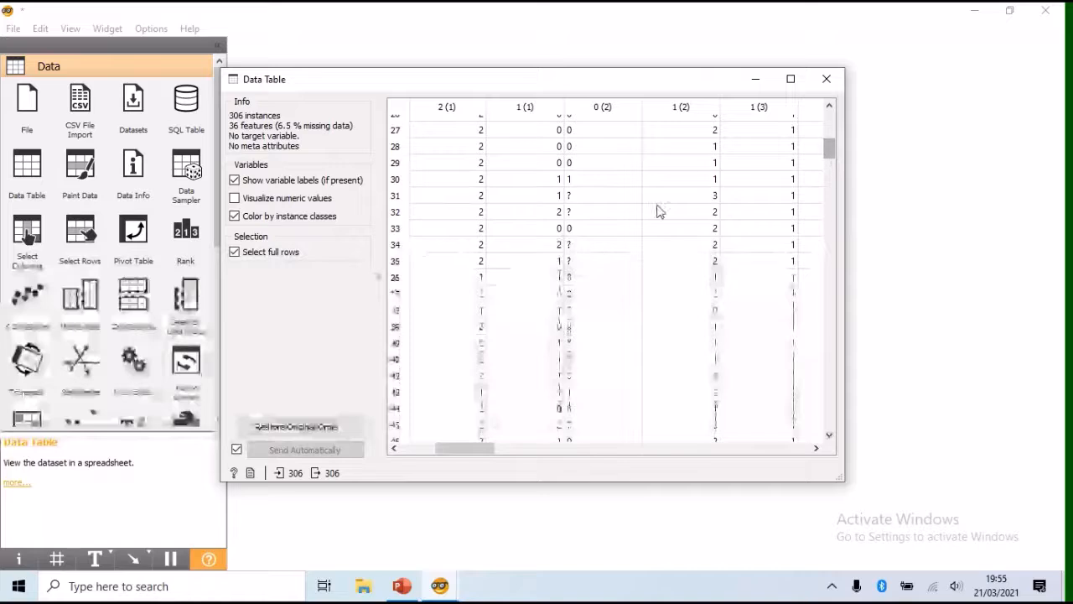
click(598, 201)
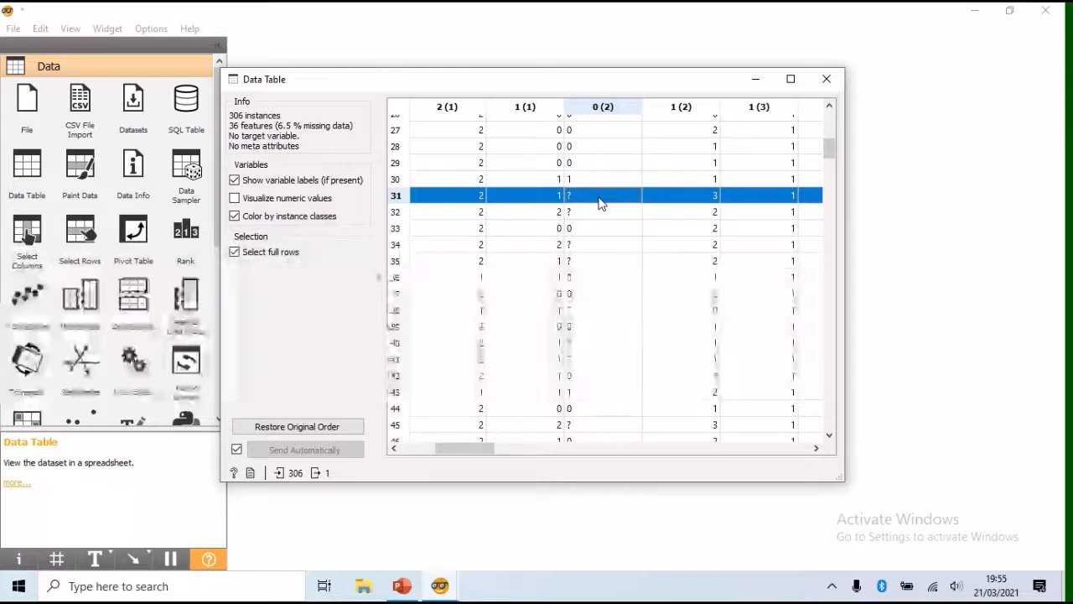
click(826, 79)
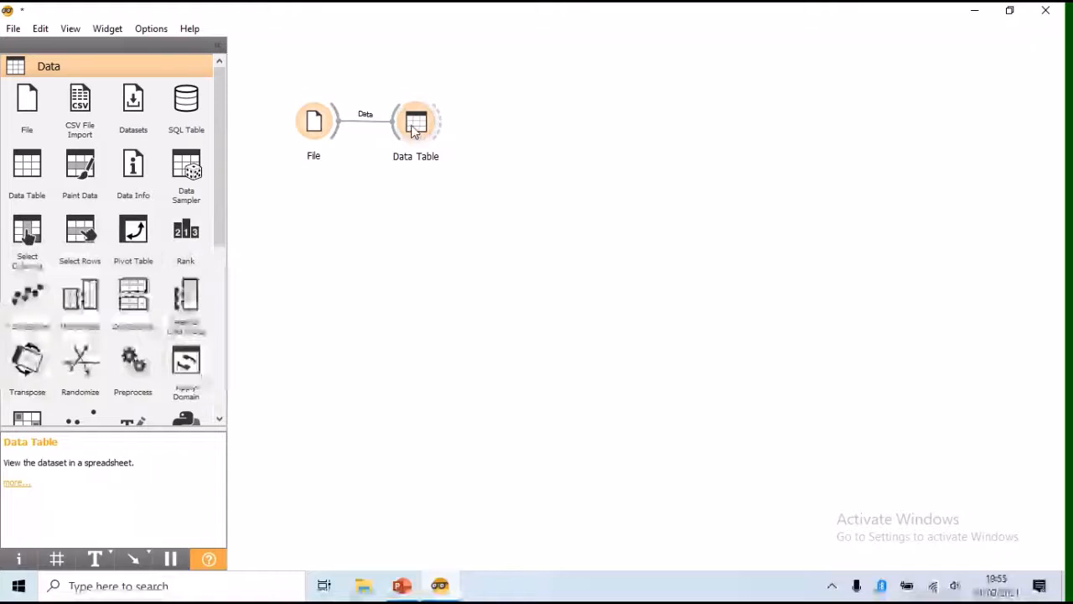
- Connect an Impute widget to File and arrange it below the Data Table widget
drag(412, 132, 411, 121)
drag(338, 126, 391, 171)
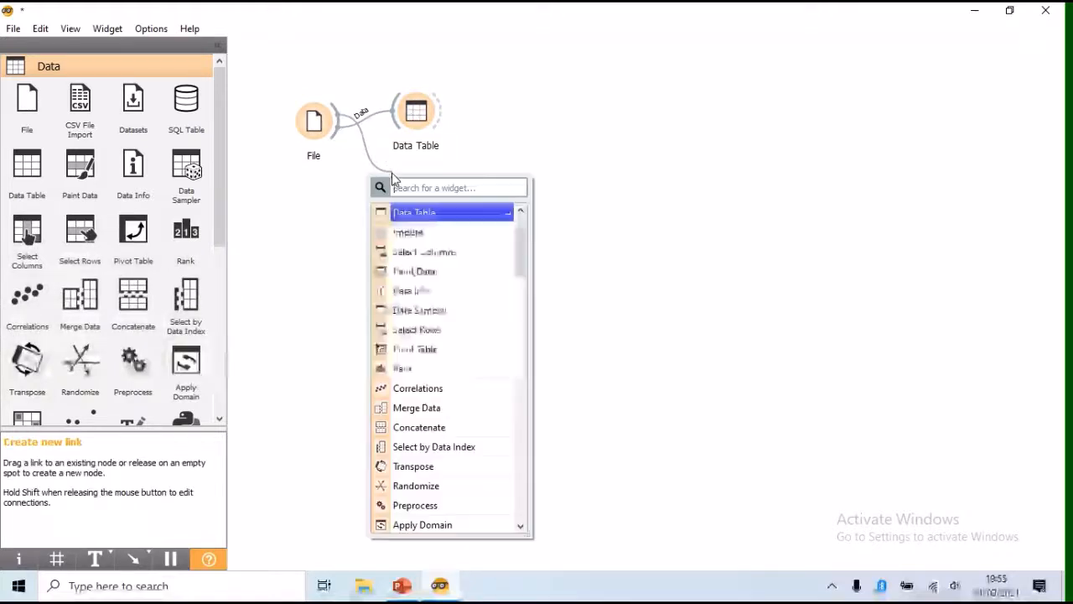
click(419, 233)
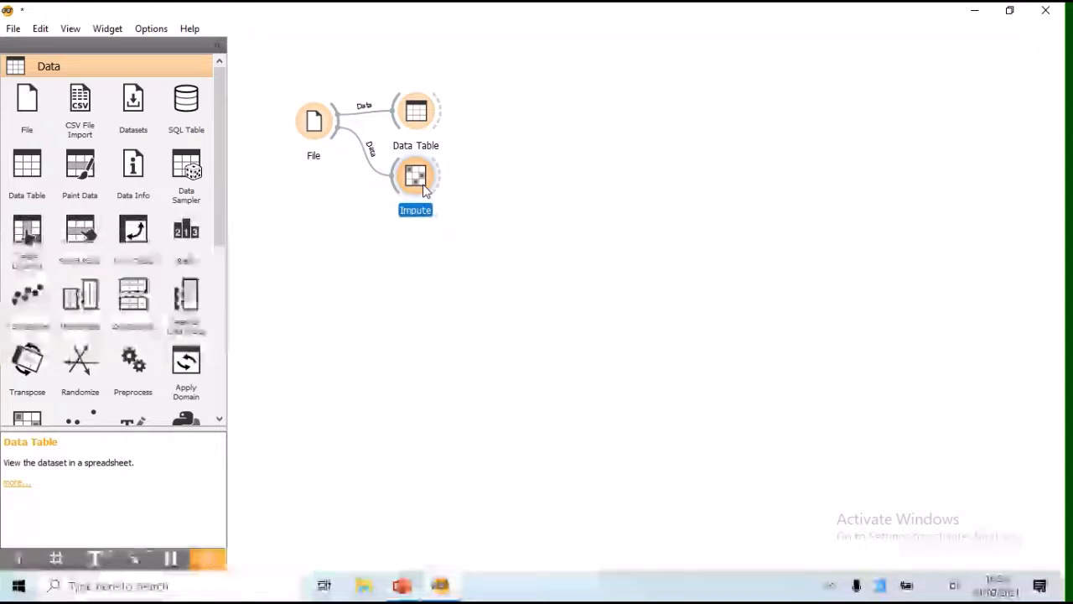
drag(420, 185, 420, 189)
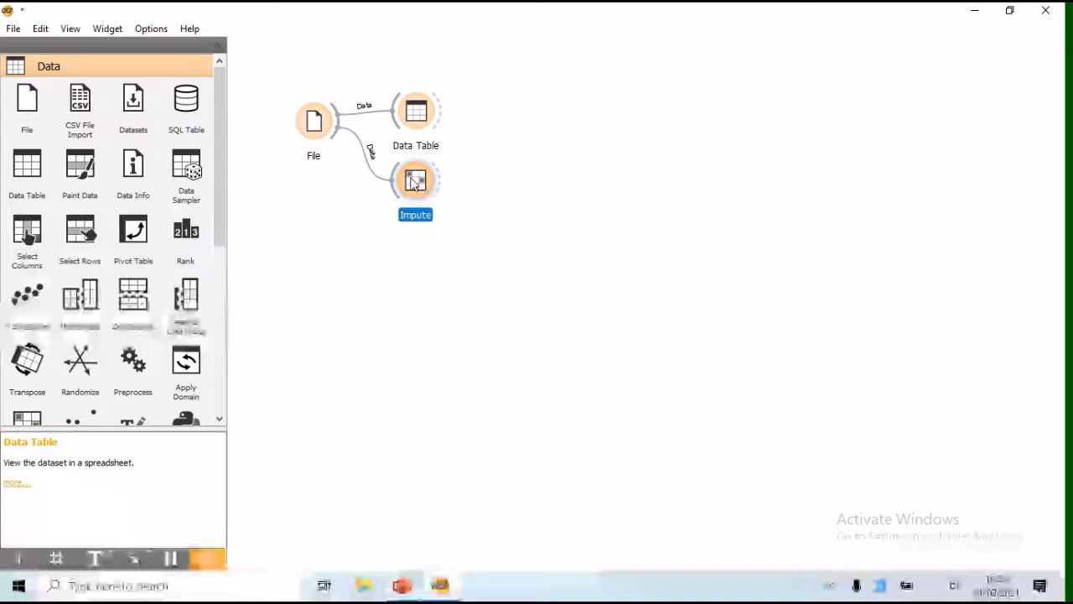
- Set the Impute widget's default method to Average/Most frequent
double_click(414, 181)
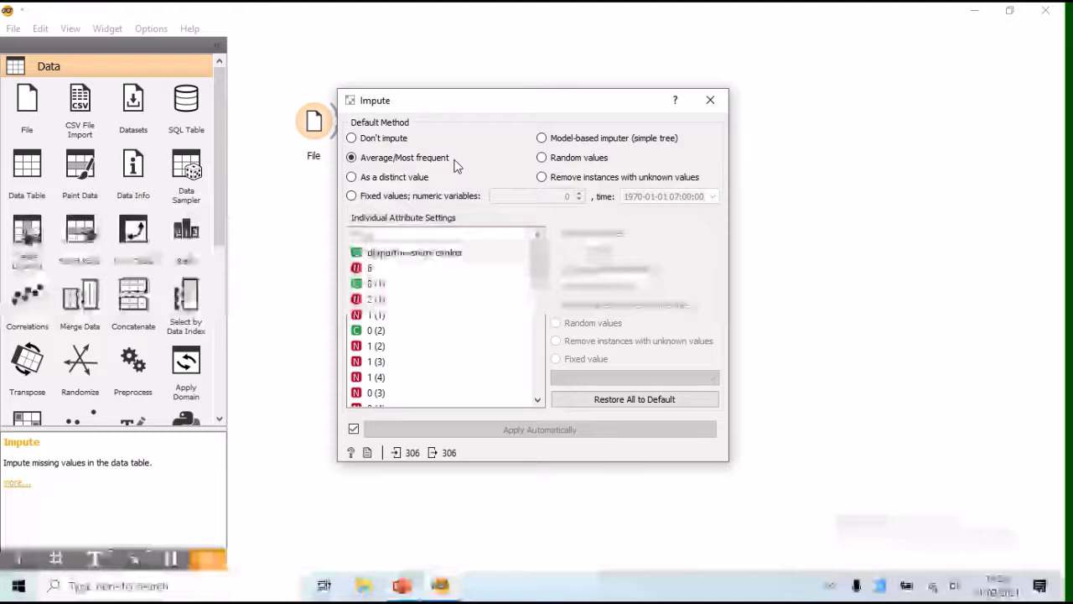
click(399, 178)
click(404, 159)
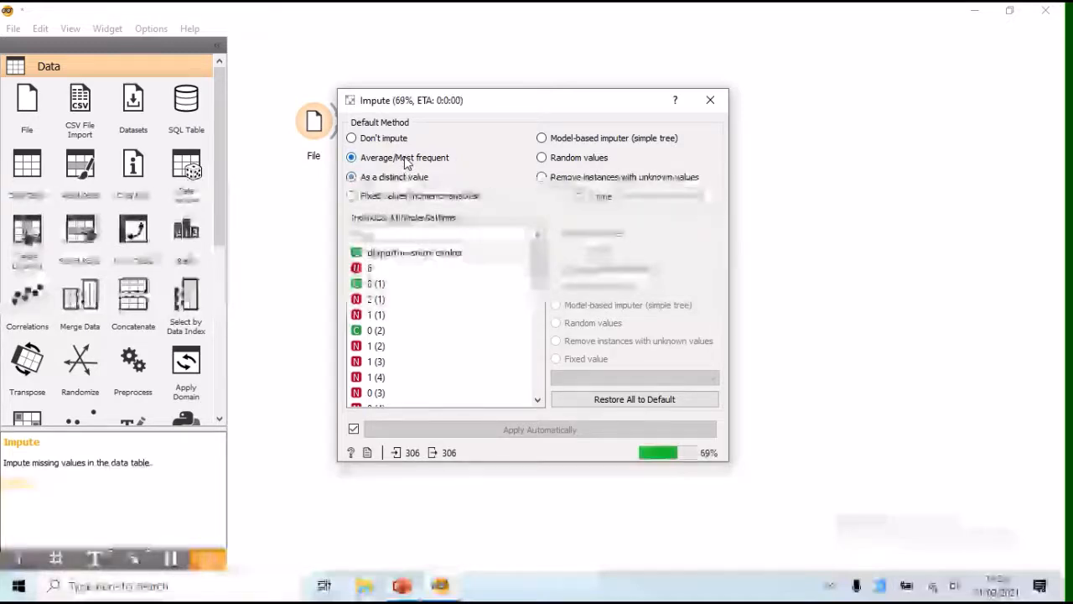
click(711, 100)
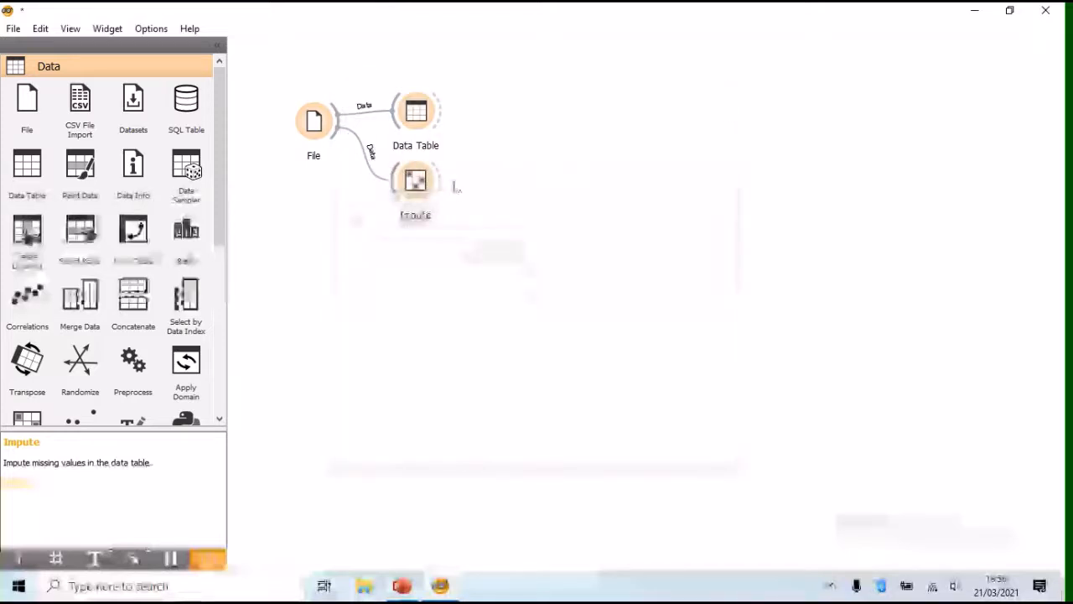
- Connect a second Data Table widget to Impute and check the imputed dataset for missing values
drag(443, 188, 474, 185)
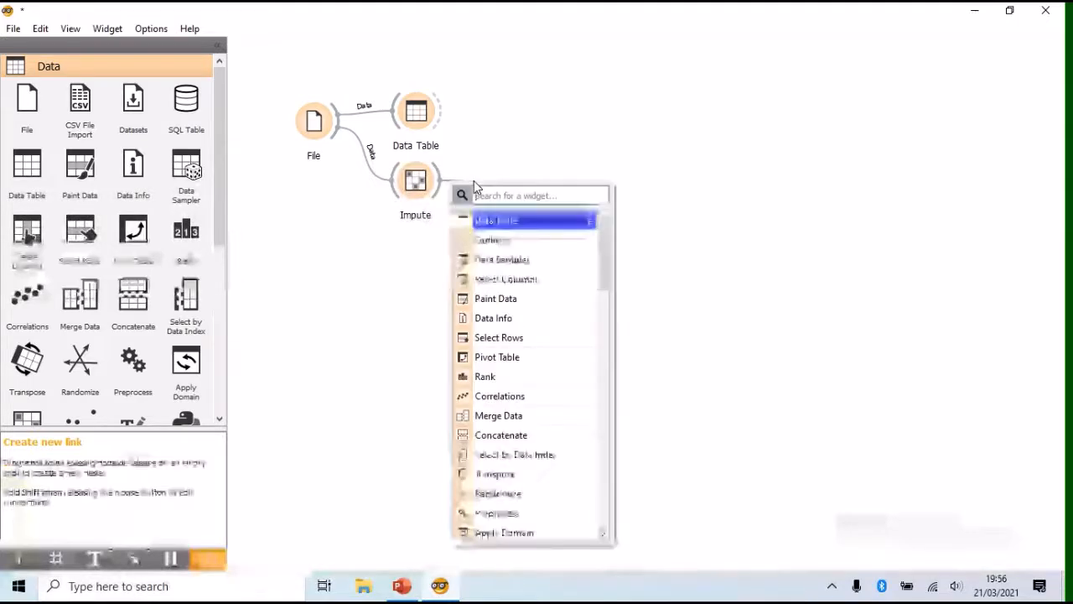
click(508, 220)
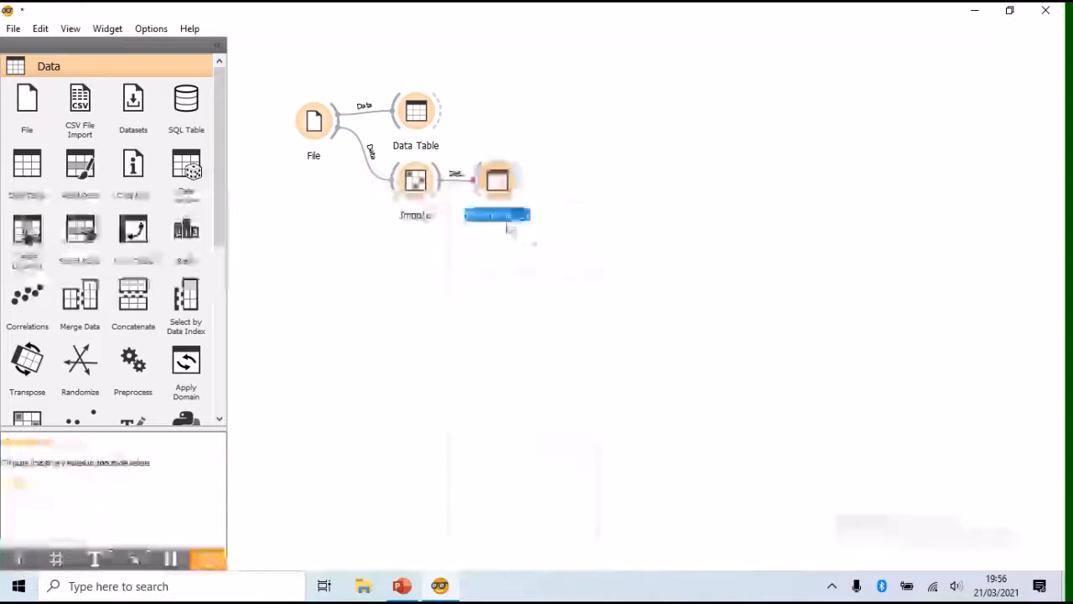
double_click(501, 182)
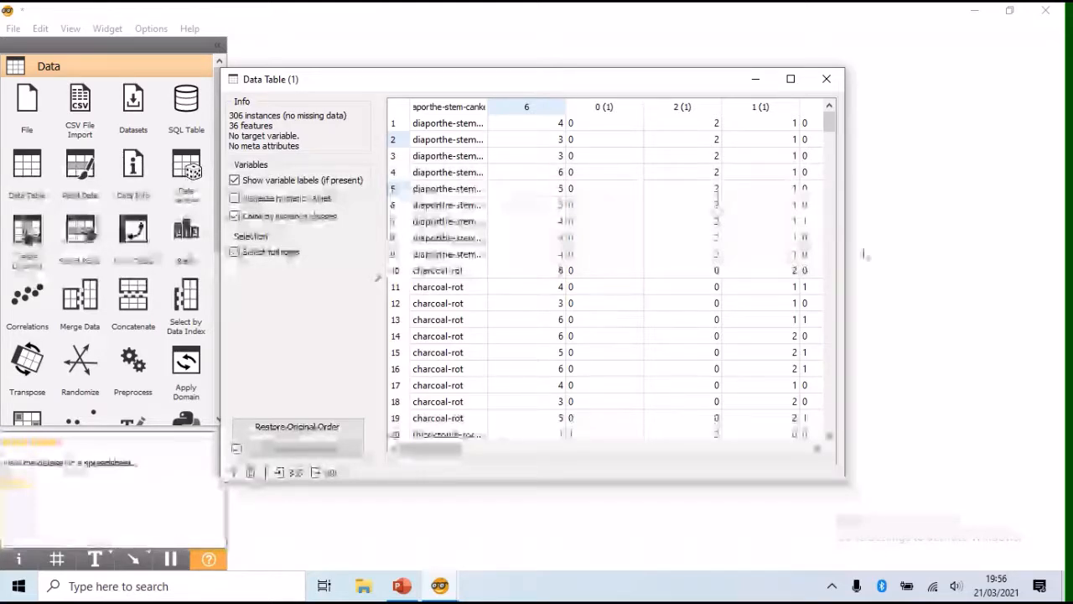
scroll(831, 134, down, 3)
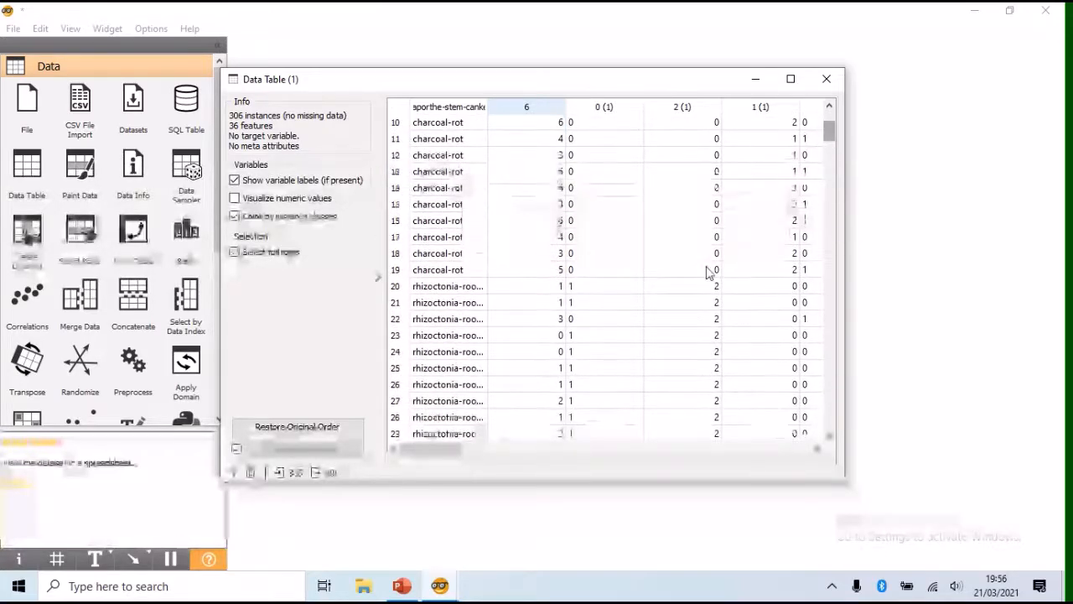
drag(450, 450, 419, 451)
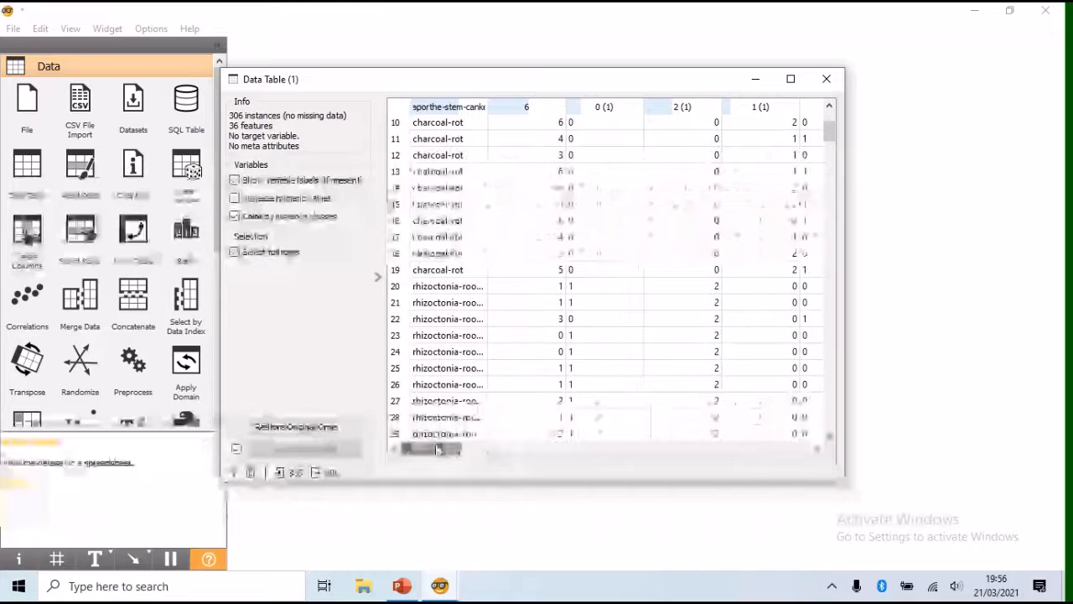
click(827, 78)
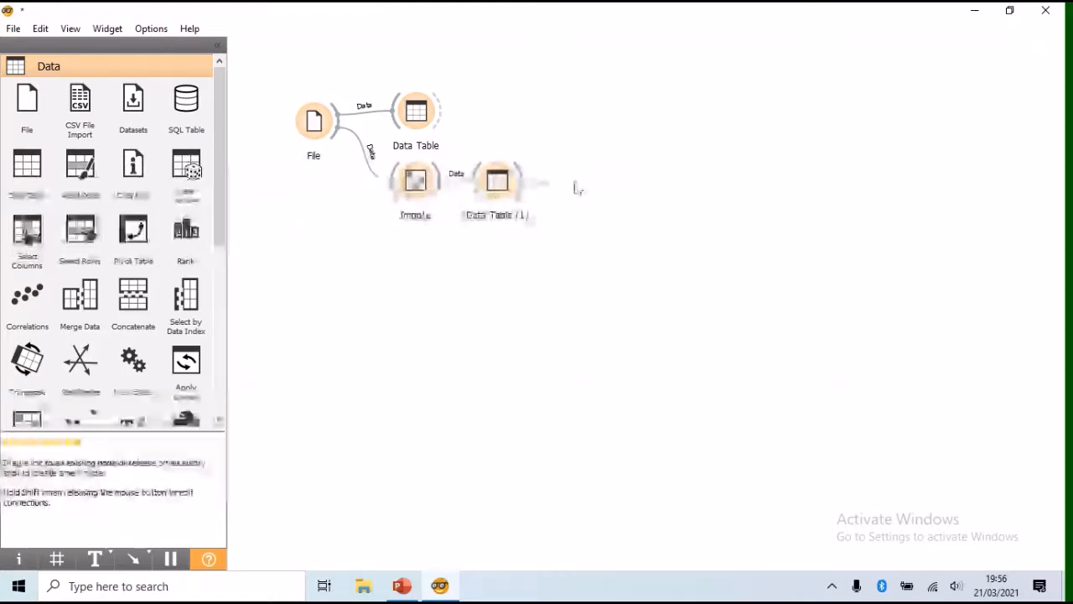
- Connect a Select Columns widget to the imputed Data Table and move diaporthe-stem-canker to the ignored columns
drag(577, 188, 577, 190)
click(604, 218)
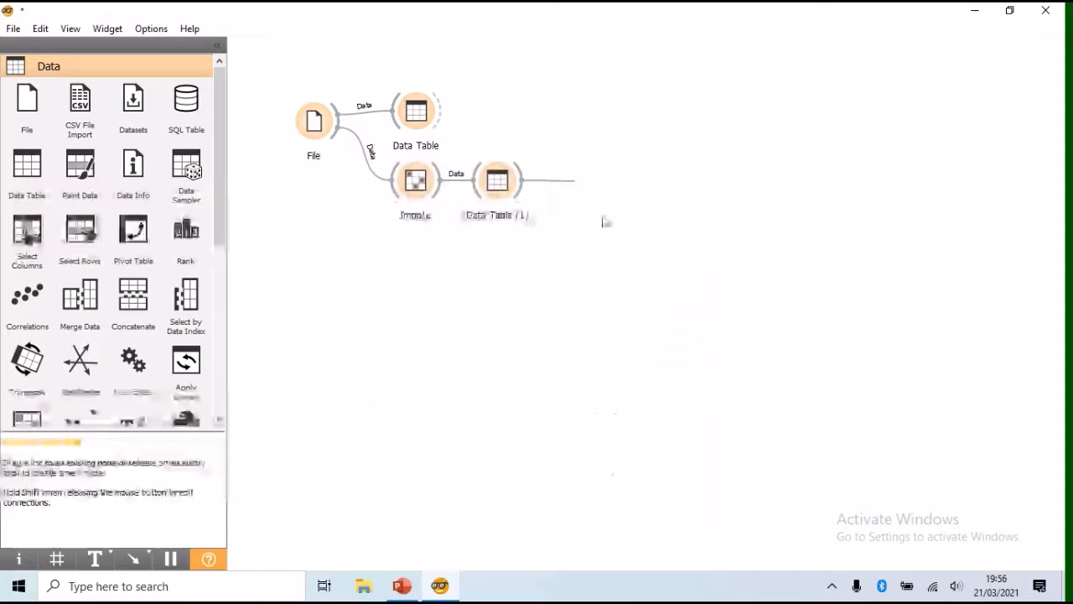
double_click(598, 183)
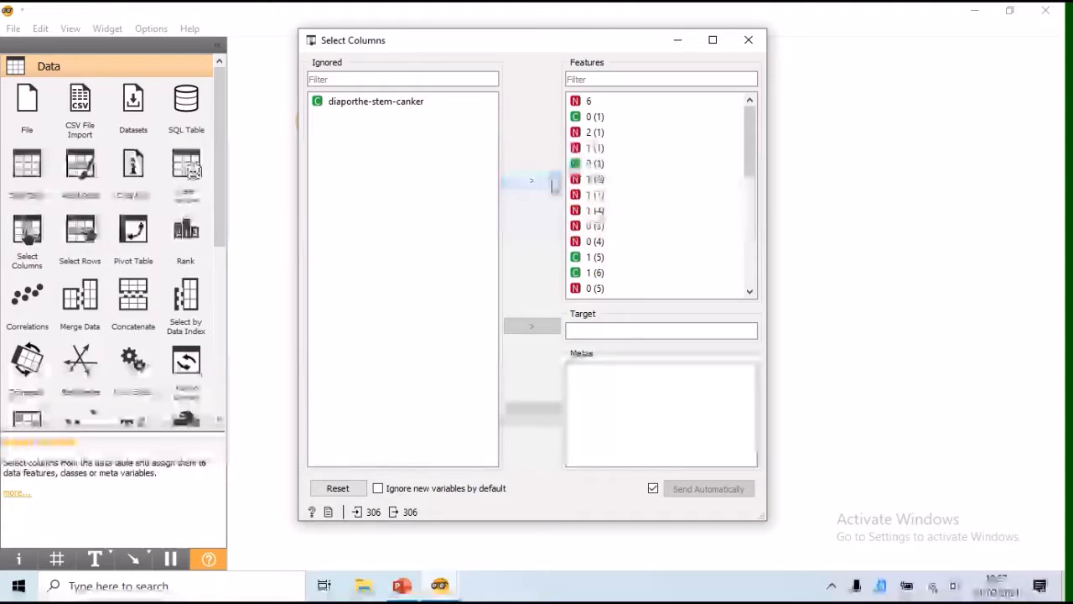
- Review the feature list in Select Columns and move the features 0 (1), 0 (2) and 0 (3) to the ignored columns
scroll(605, 205, down, 8)
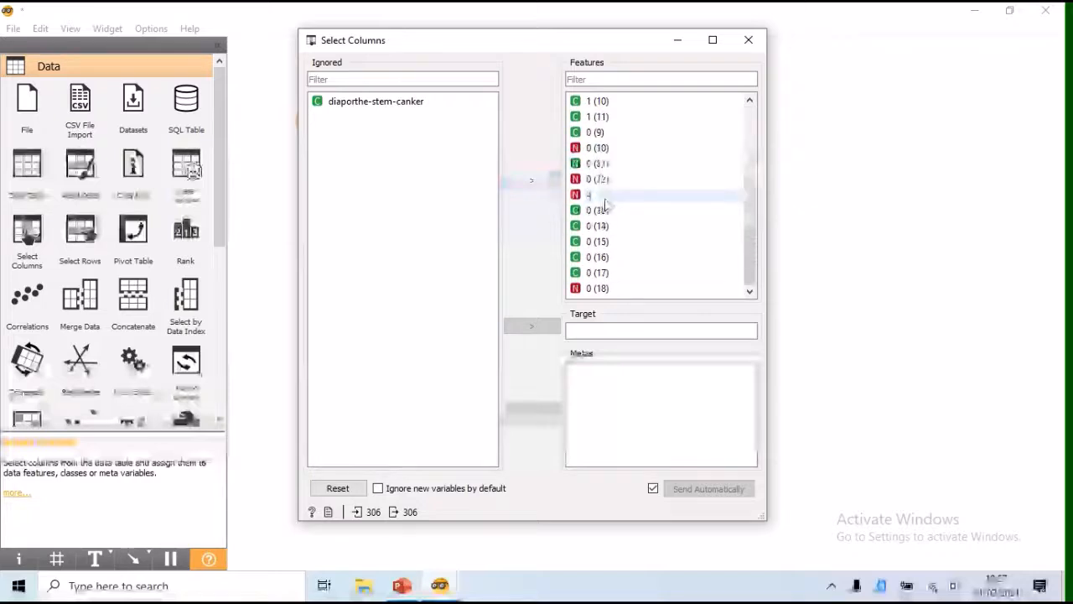
scroll(606, 205, up, 3)
scroll(605, 205, down, 3)
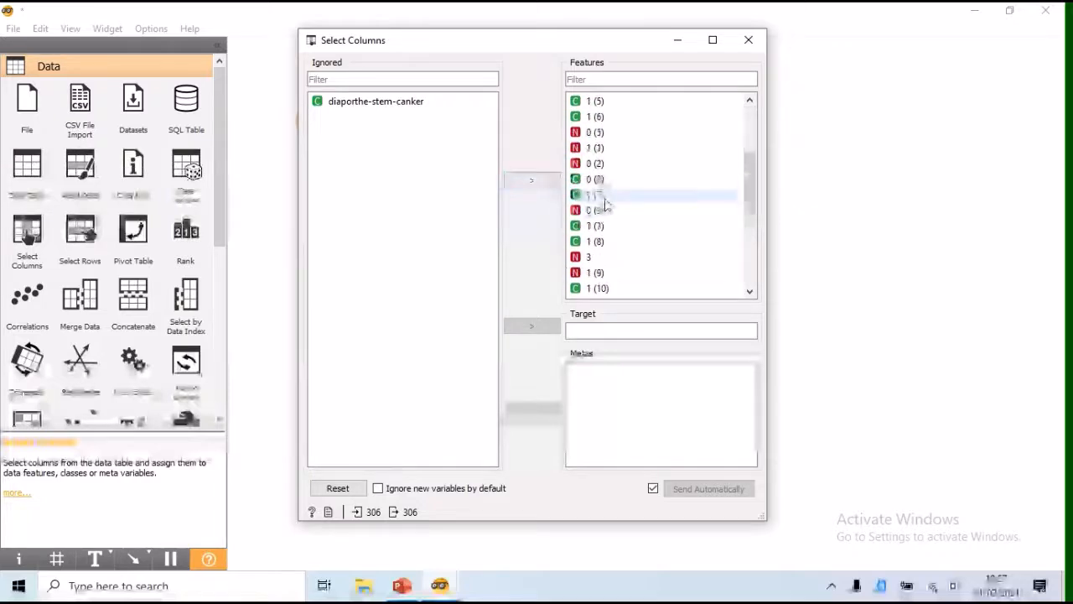
scroll(606, 205, up, 8)
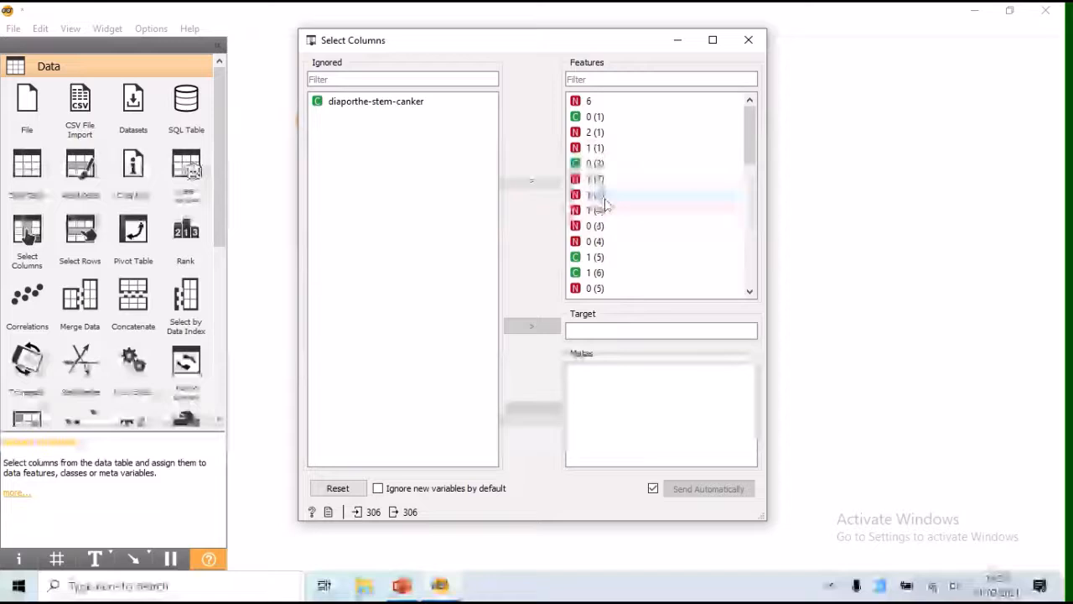
scroll(605, 205, down, 8)
scroll(606, 204, up, 8)
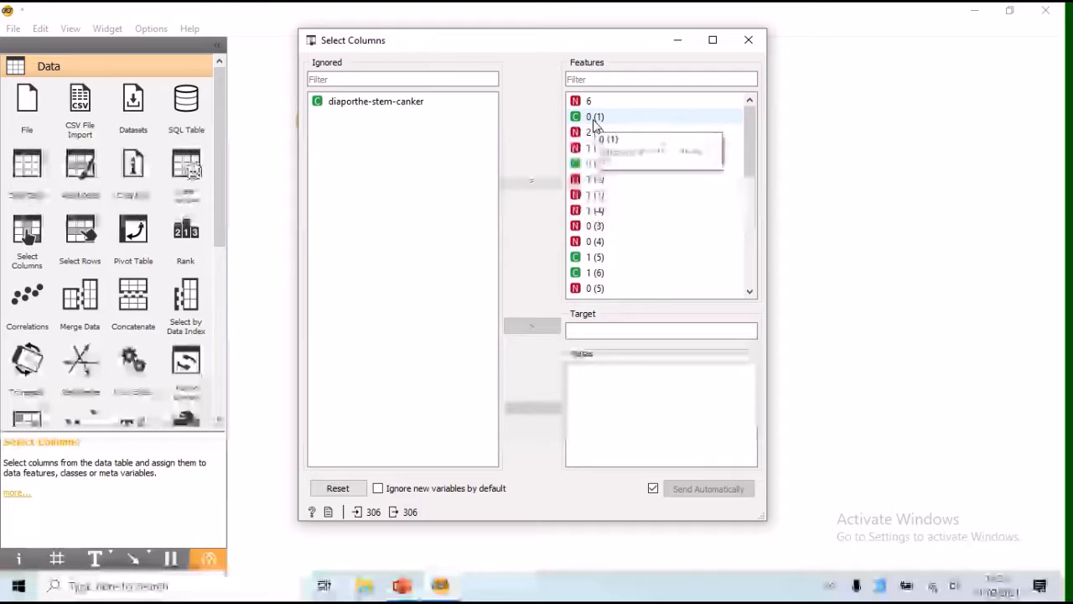
click(596, 123)
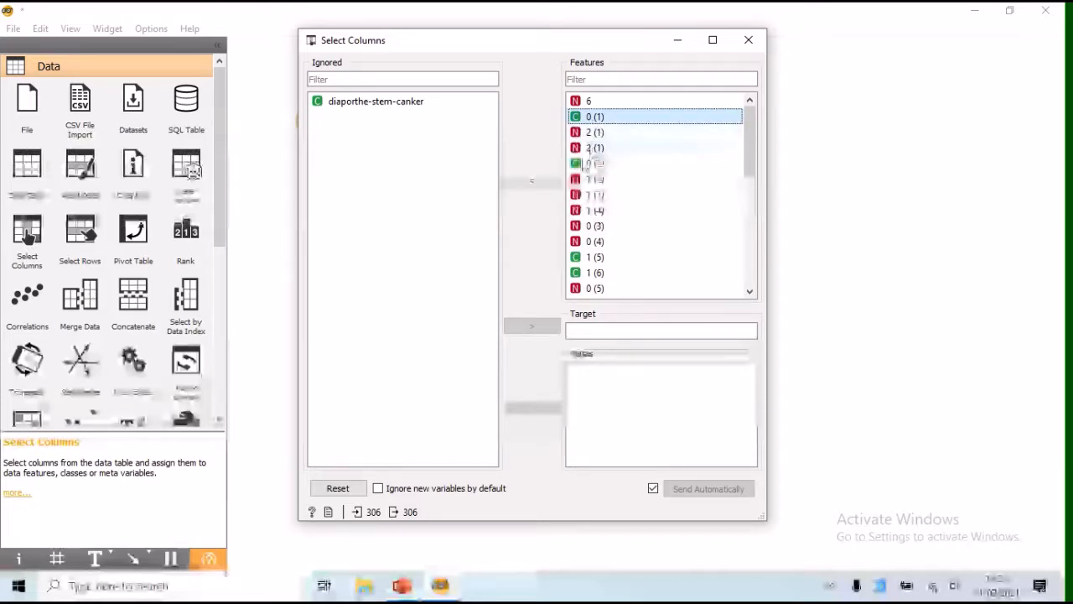
click(540, 183)
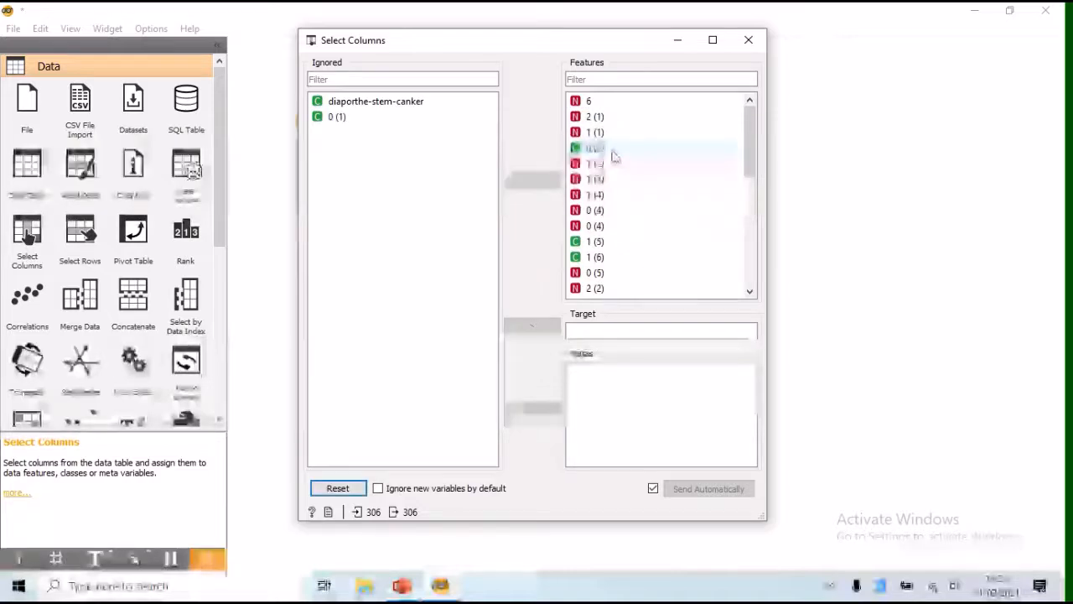
click(611, 148)
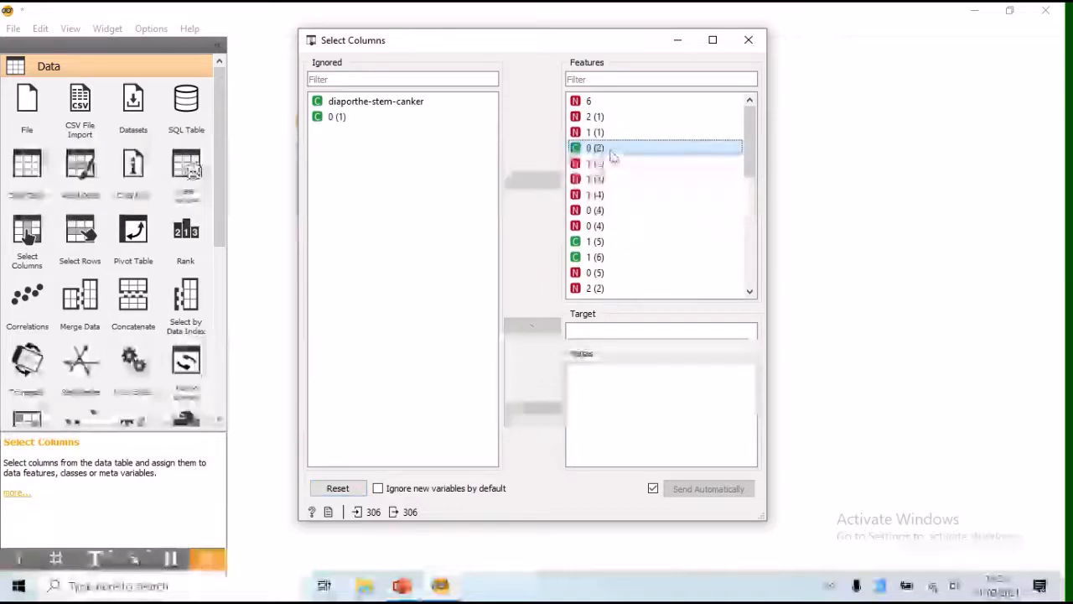
click(526, 183)
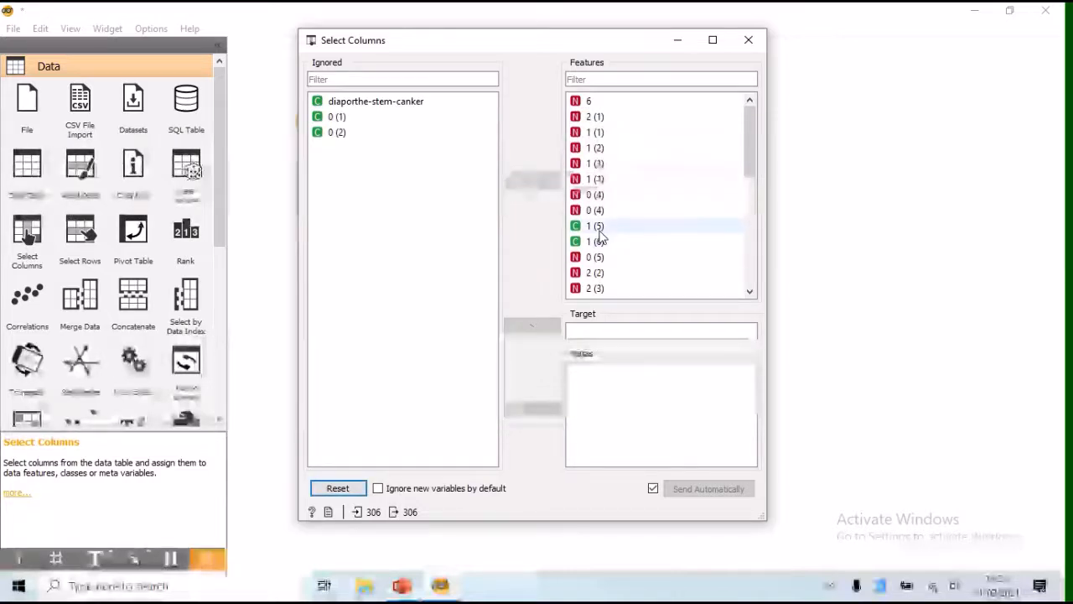
click(596, 194)
click(530, 181)
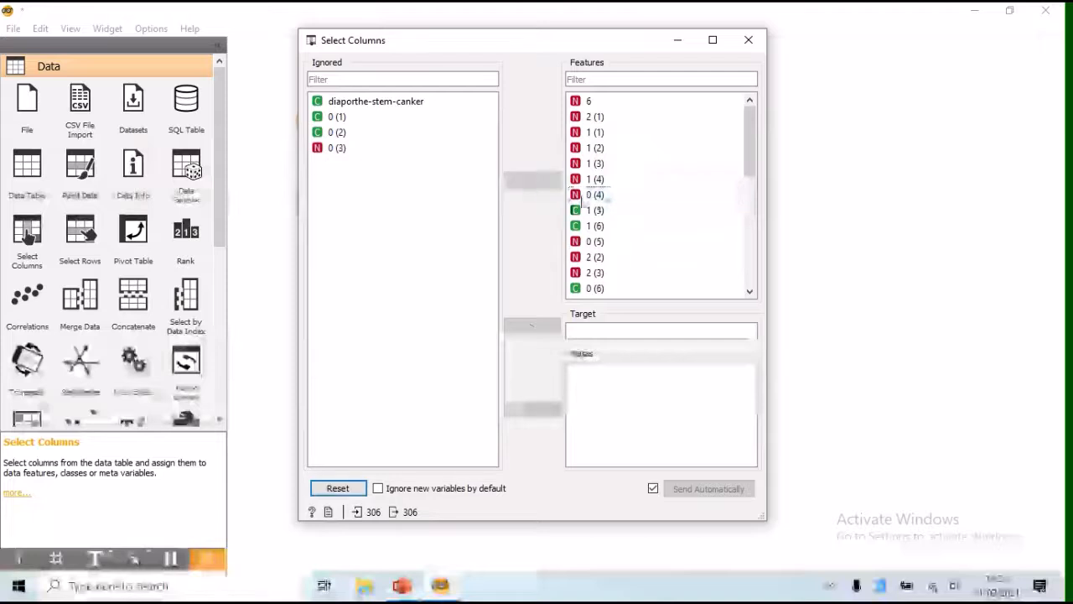
- Move the features 0 (4), 0 (5) and 0 (6) to the ignored columns
click(530, 182)
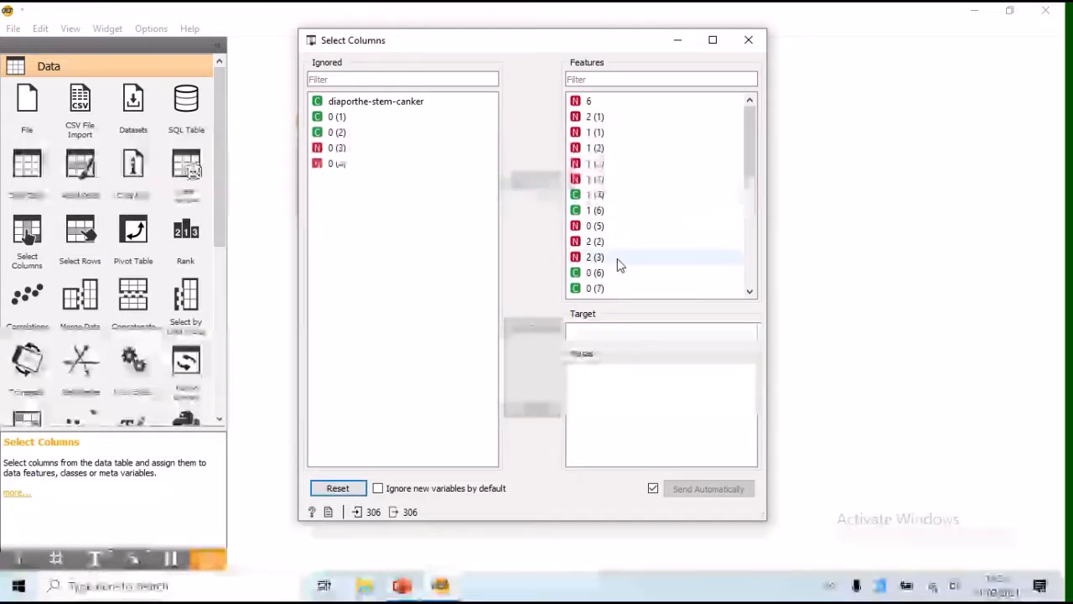
click(597, 227)
click(544, 190)
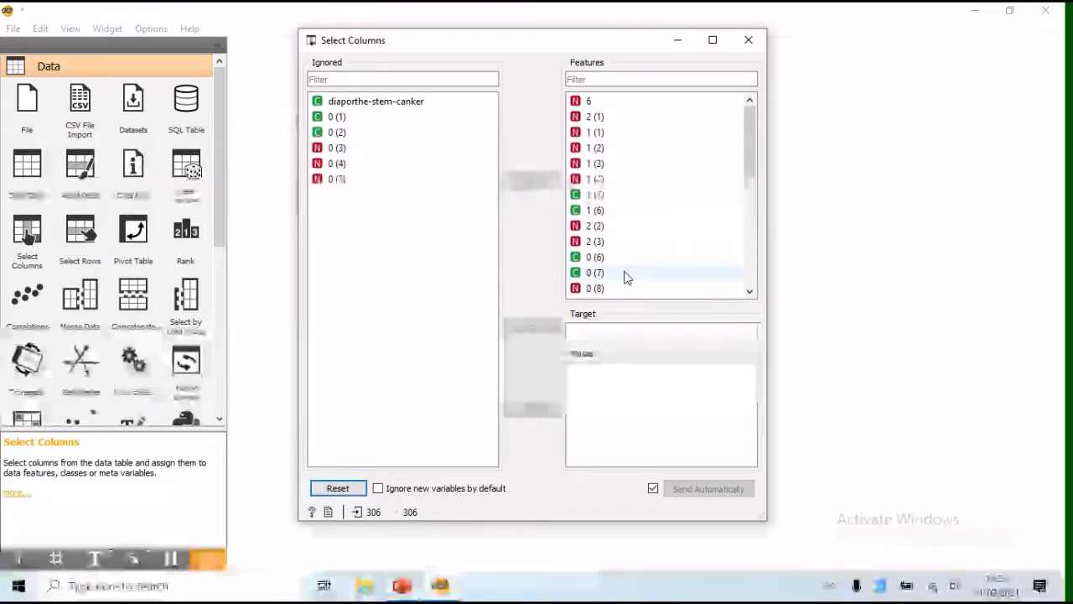
scroll(627, 278, down, 2)
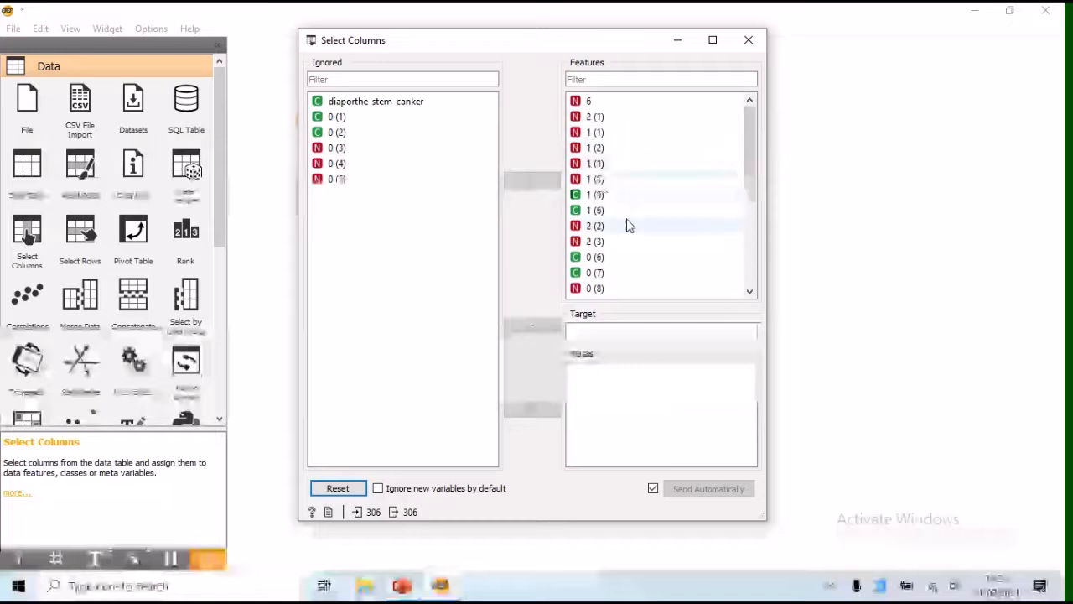
double_click(613, 258)
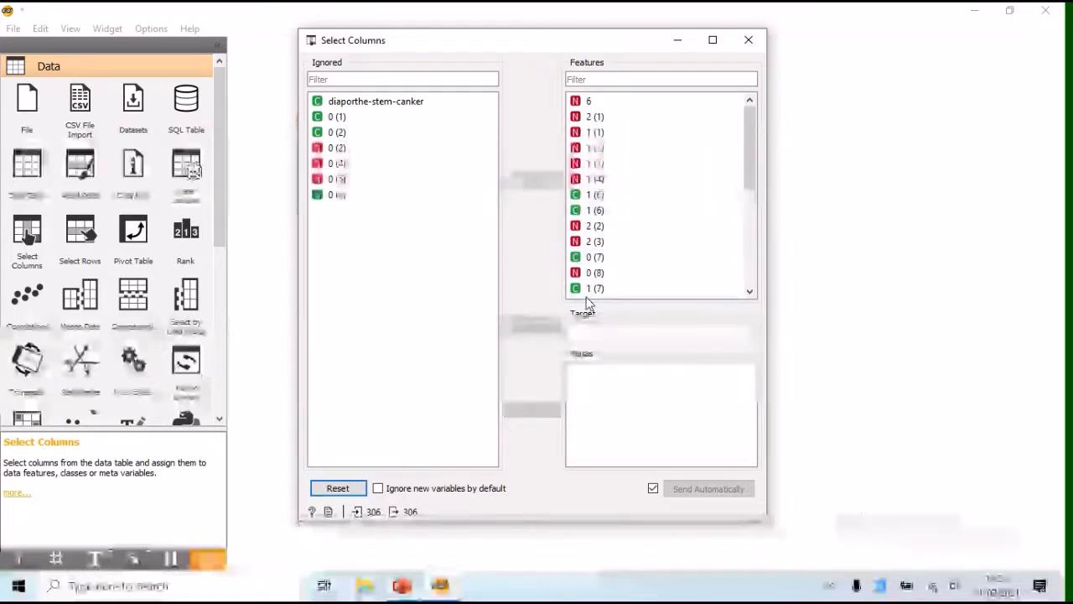
- Move the features 0 (7), 0 (8) and 0 (9) to the ignored columns
click(587, 257)
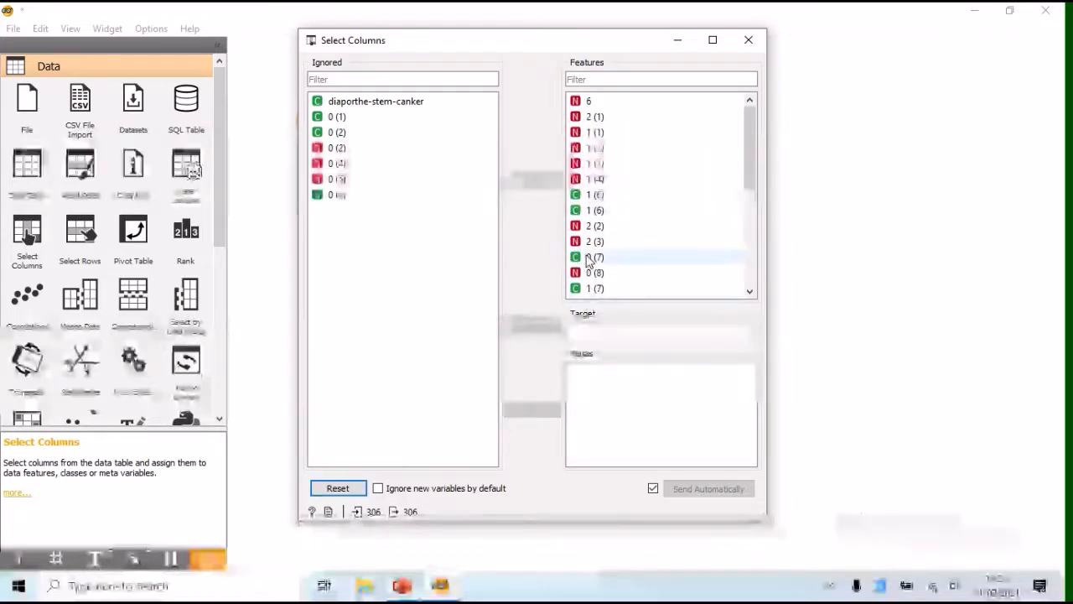
click(531, 180)
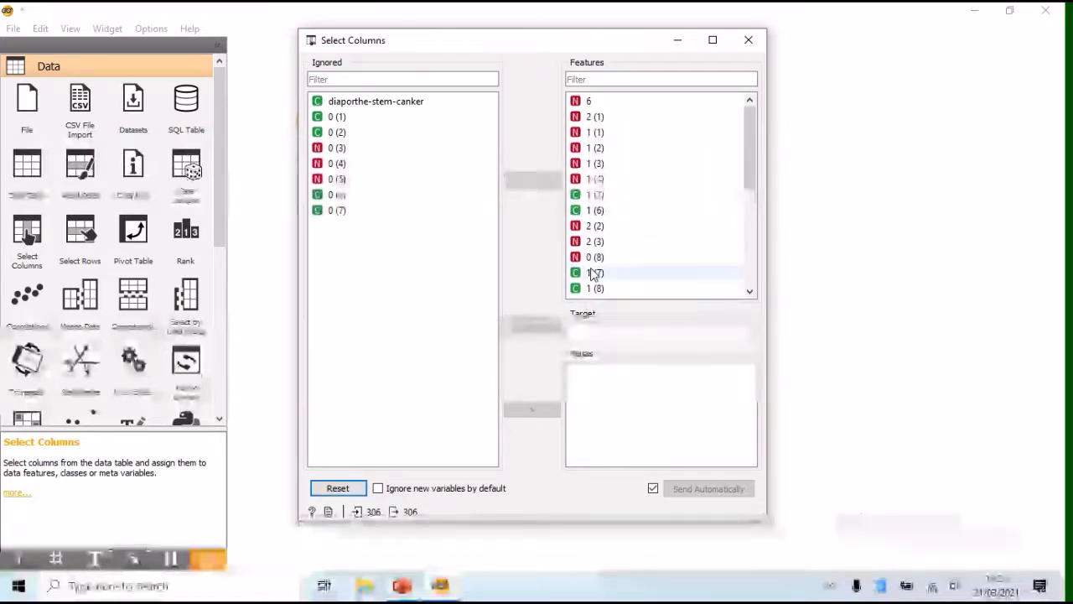
click(590, 258)
click(550, 183)
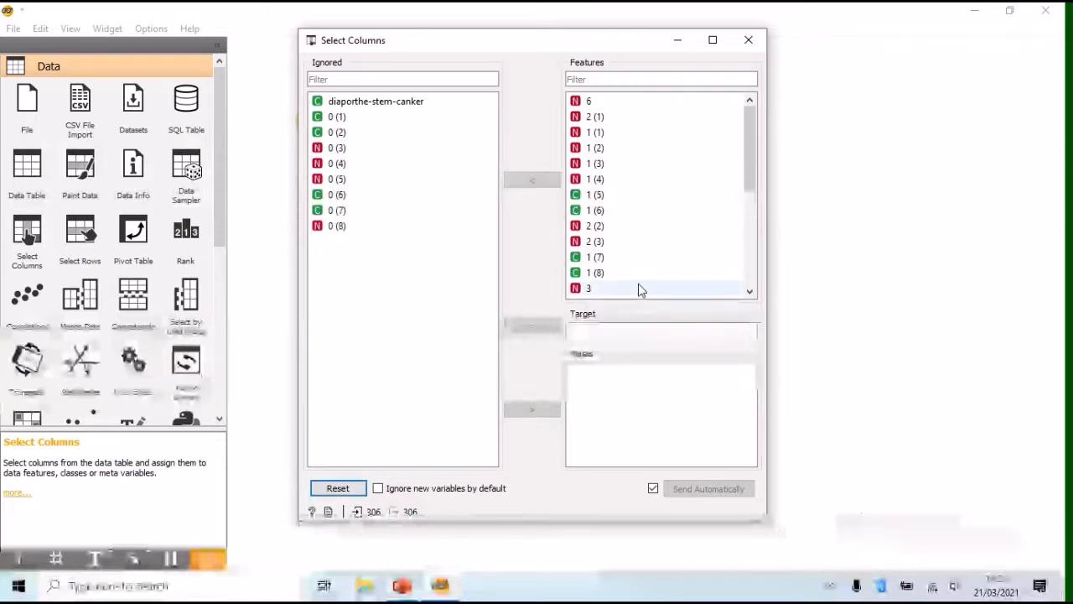
scroll(637, 288, down, 3)
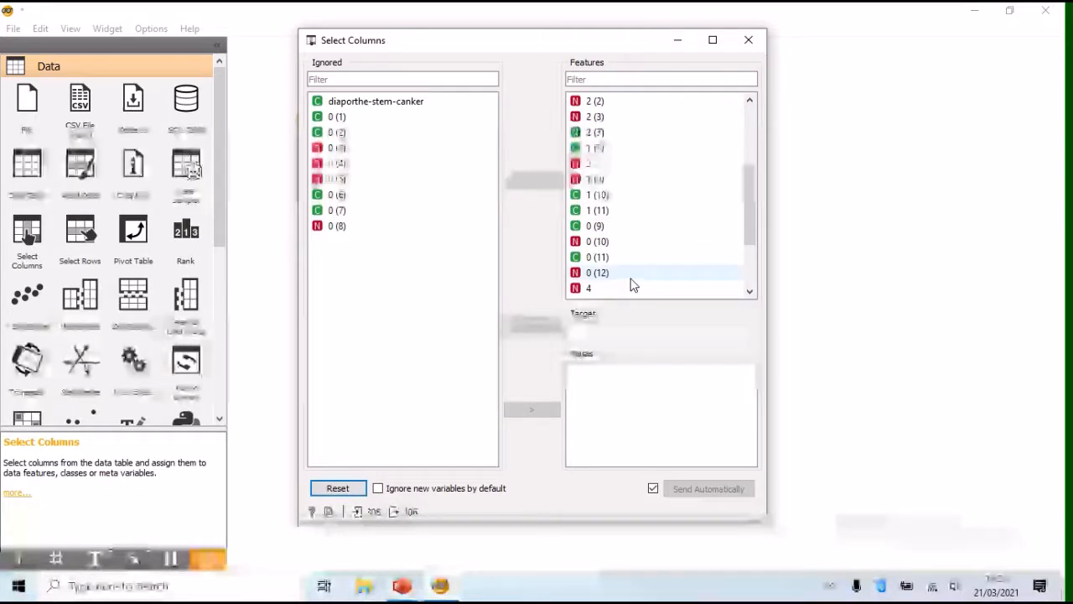
click(599, 227)
click(547, 183)
- Move the features 0 (11), 0 (18) and 0 (17) to the ignored columns
scroll(598, 269, down, 3)
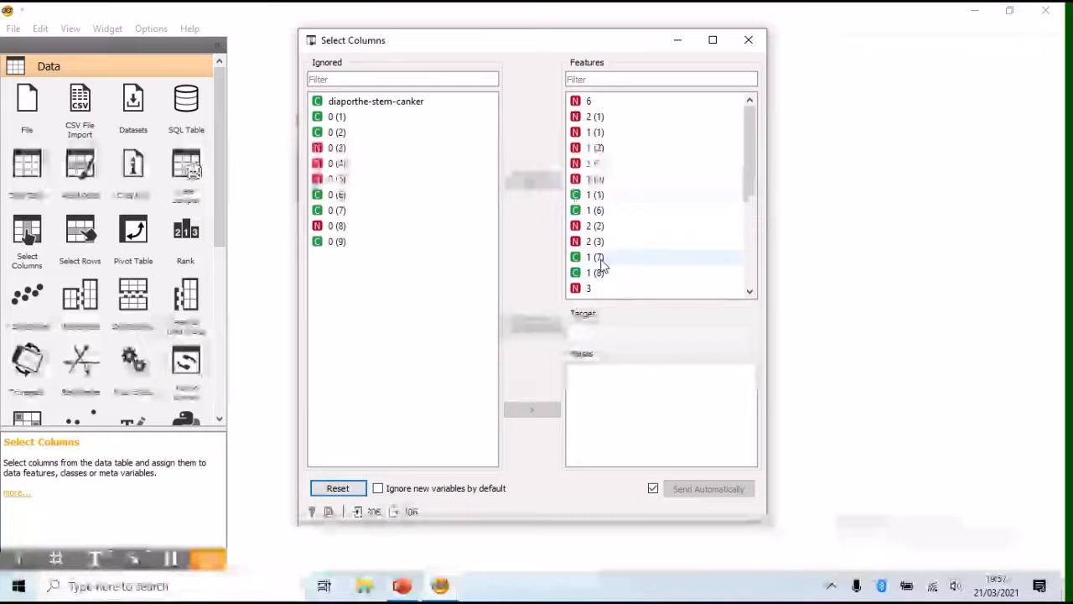
mouse_move(594, 148)
mouse_down()
mouse_move(597, 163)
mouse_move(597, 155)
mouse_up()
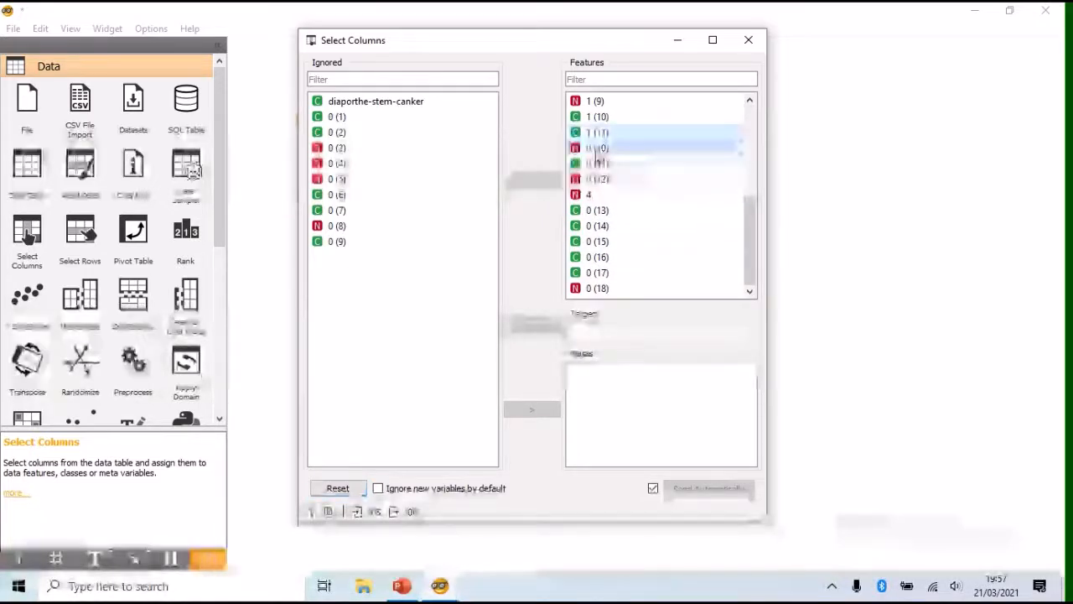
click(597, 159)
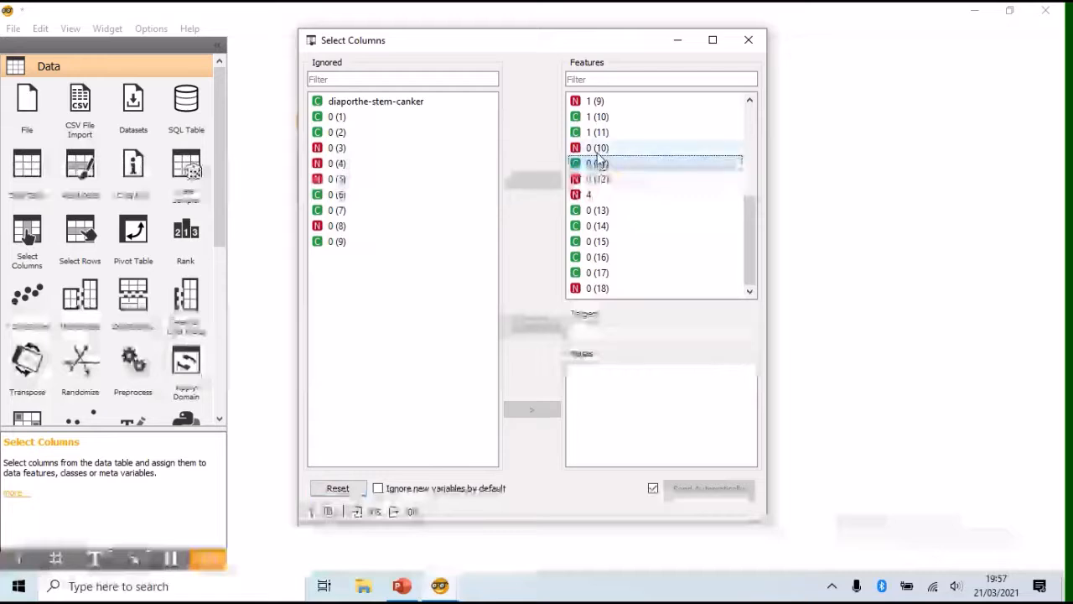
click(597, 153)
click(599, 162)
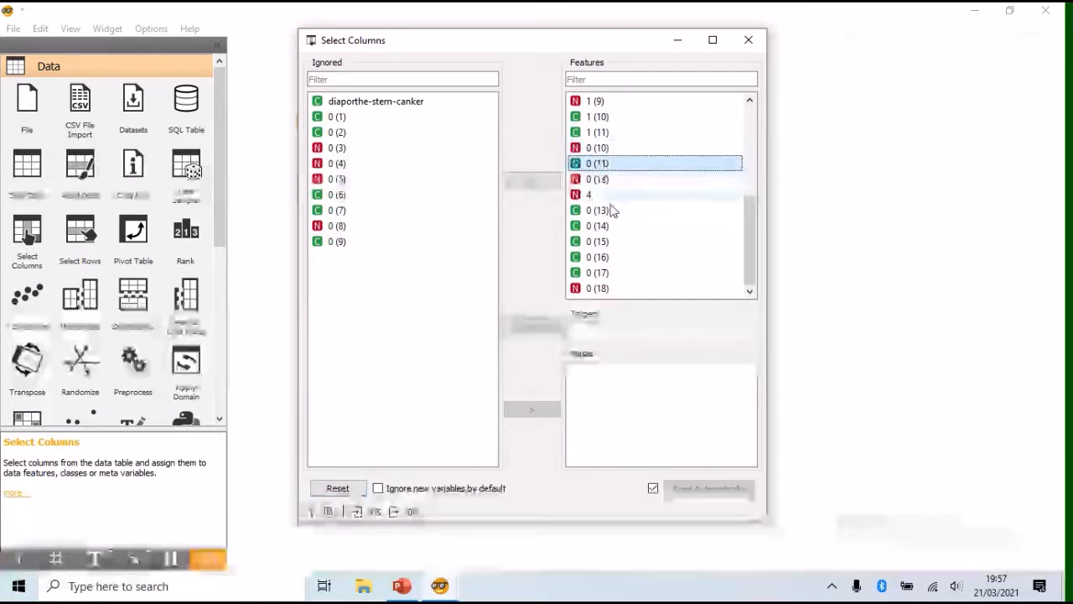
click(522, 184)
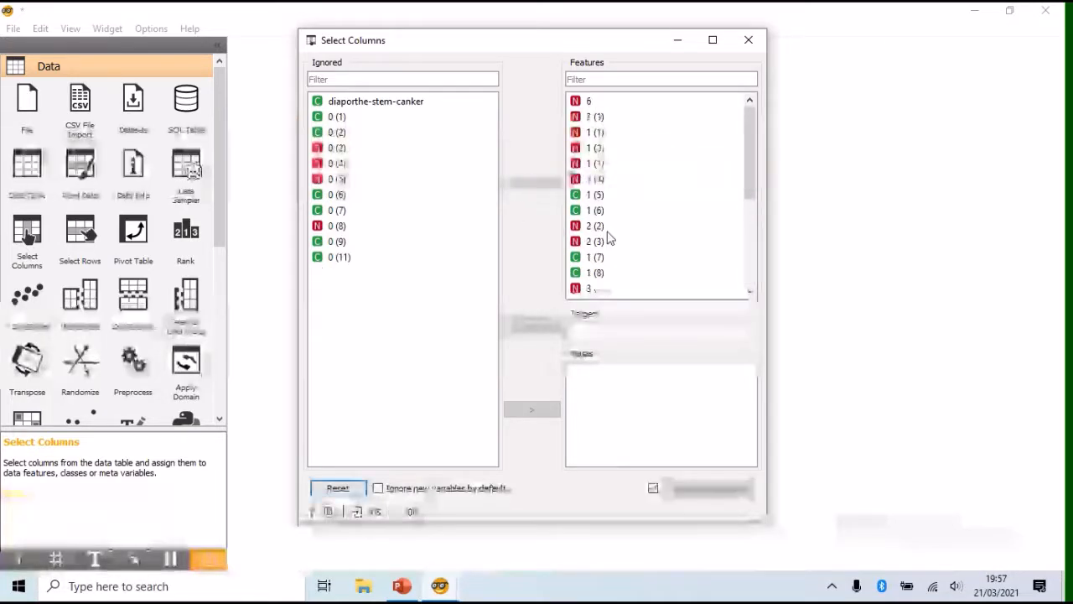
click(639, 287)
click(528, 183)
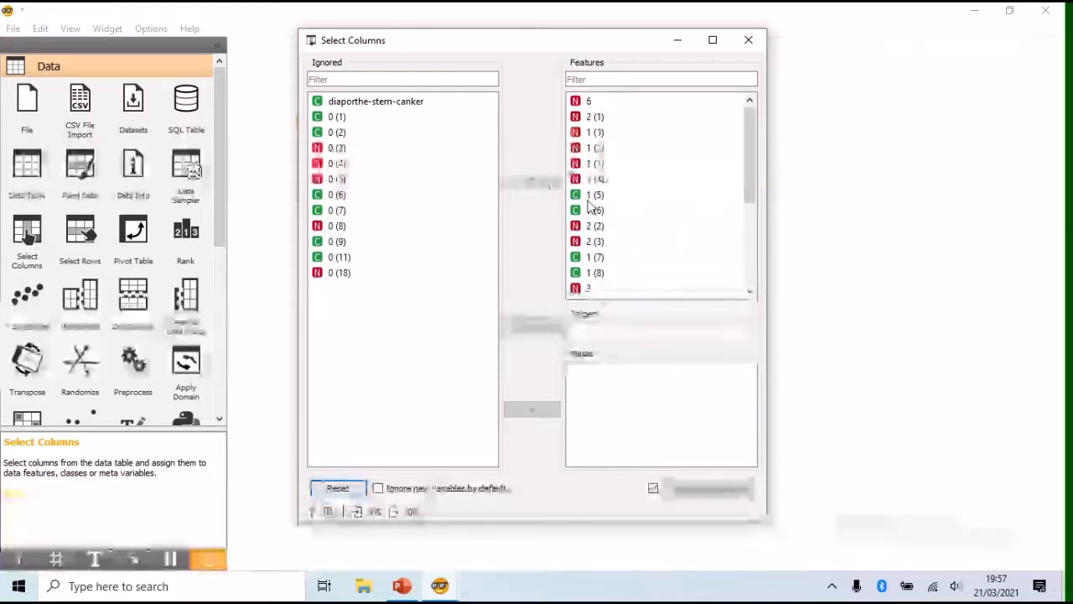
click(553, 186)
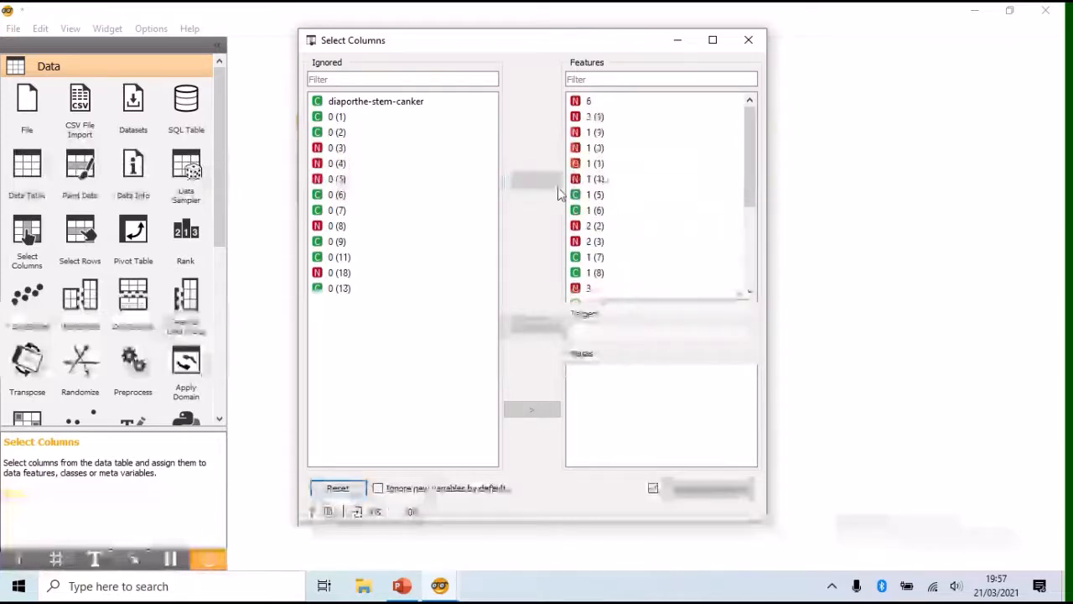
- Move the features 0 (16) and 0 (15) to the ignored columns
scroll(661, 237, down, 5)
click(619, 287)
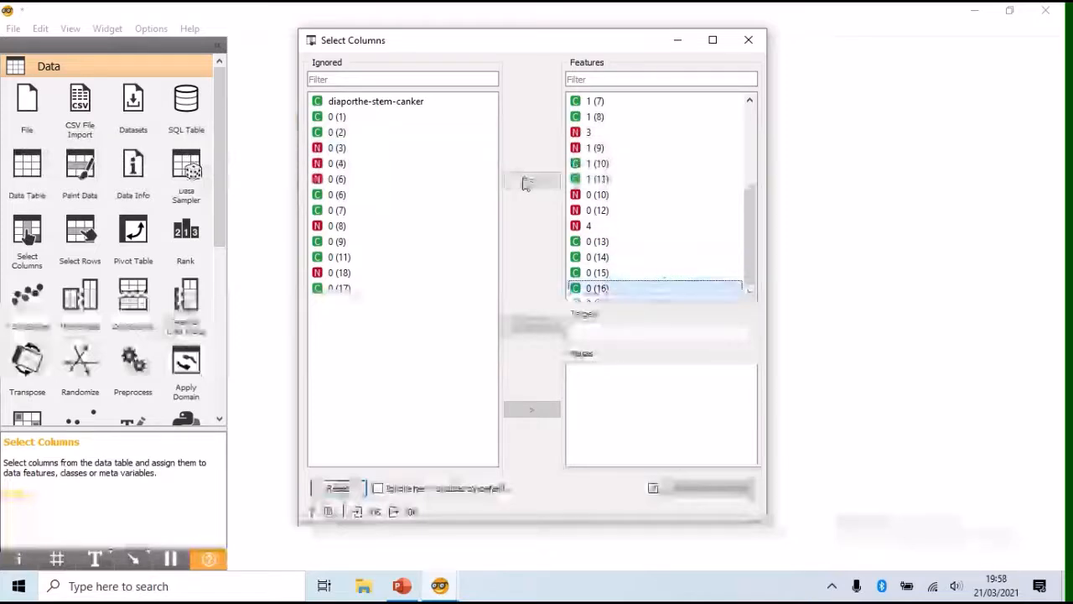
click(529, 184)
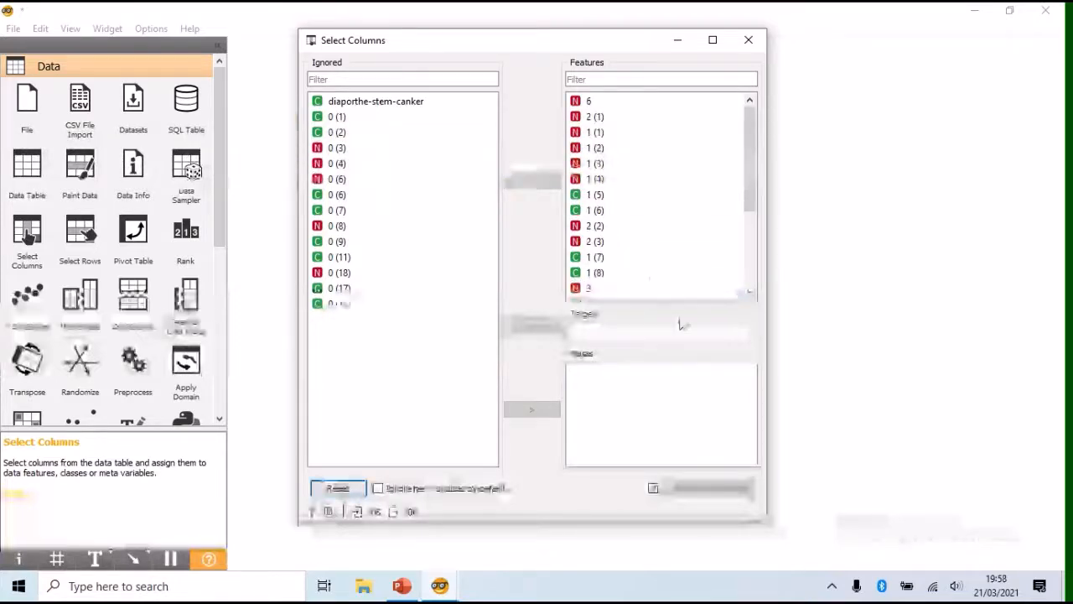
scroll(635, 234, down, 3)
click(599, 288)
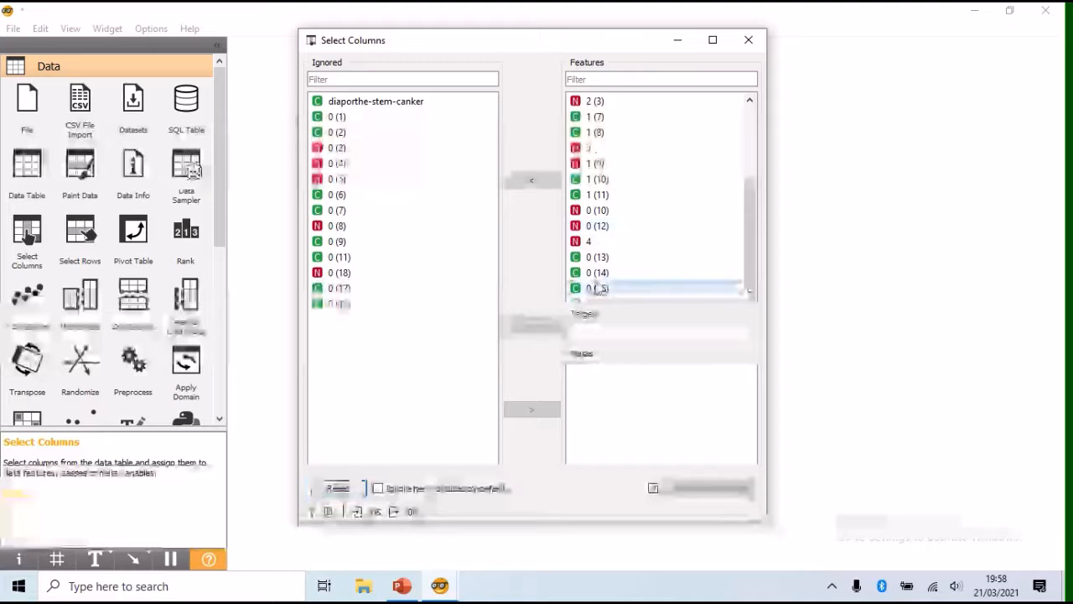
click(531, 180)
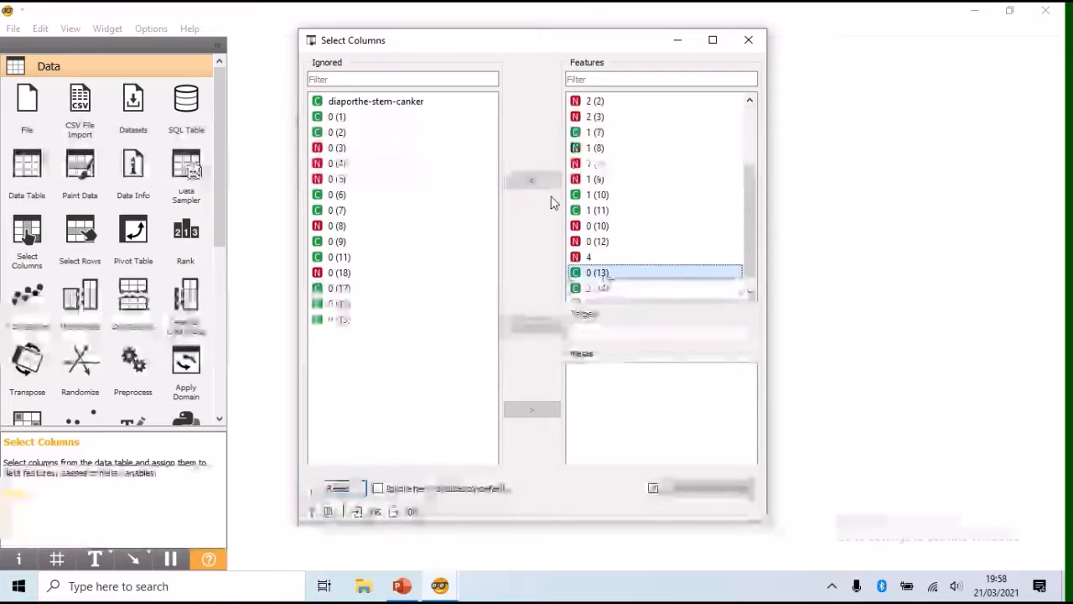
- Move the remaining zero-named features 0 (13), 0 (14), 0 (12) and 0 (10) to the ignored columns
click(543, 184)
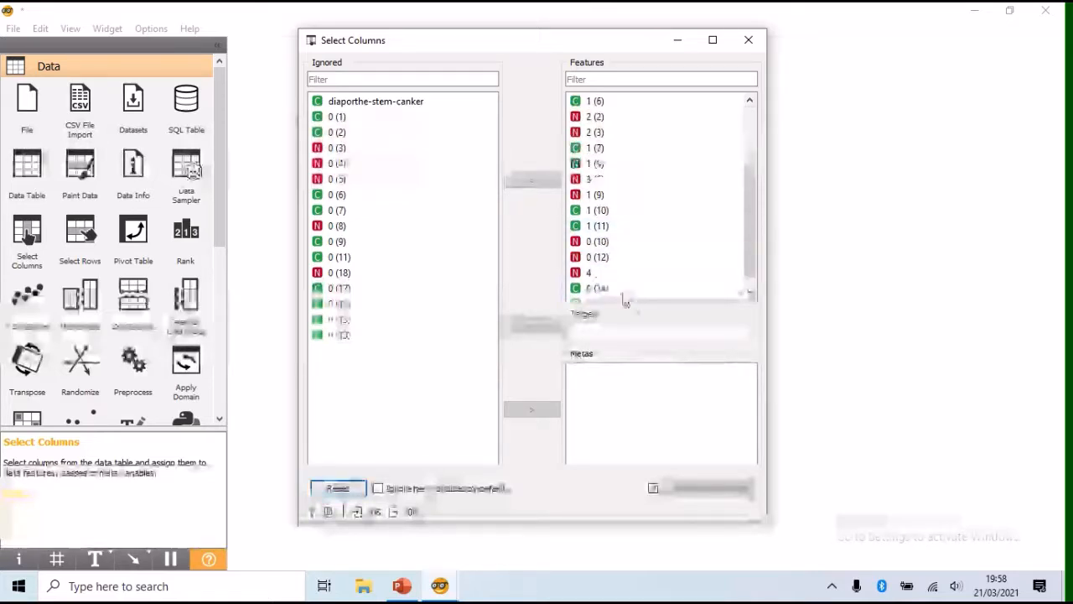
click(537, 183)
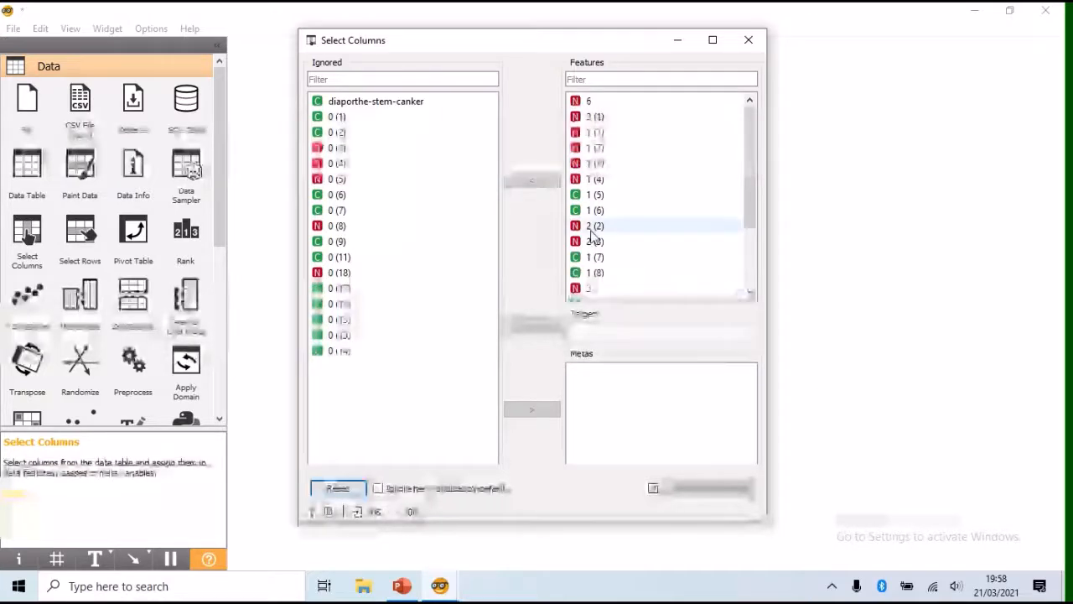
click(598, 271)
click(540, 187)
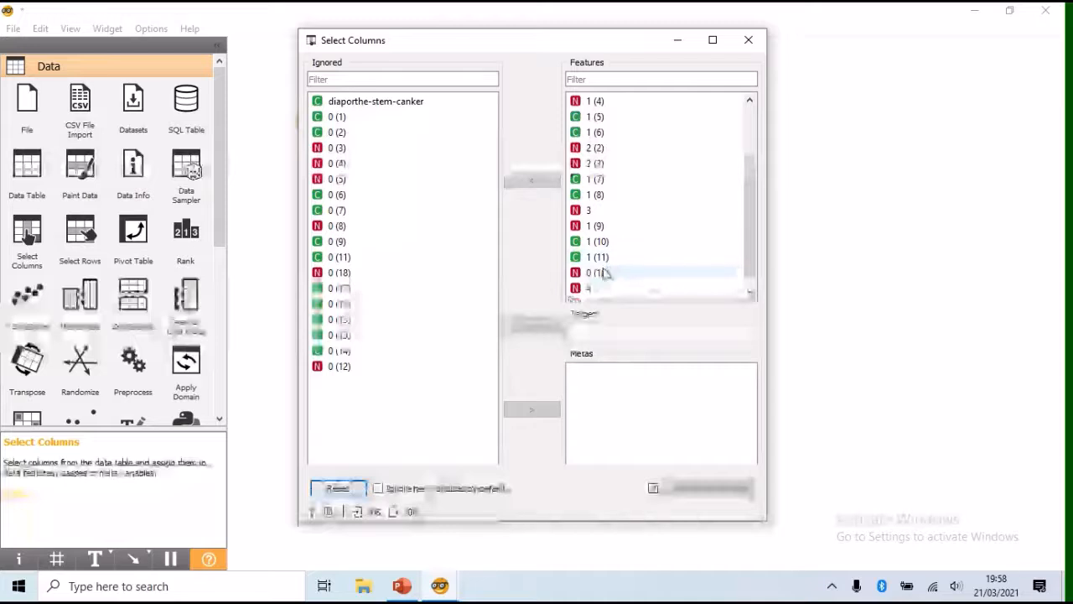
click(602, 272)
click(535, 180)
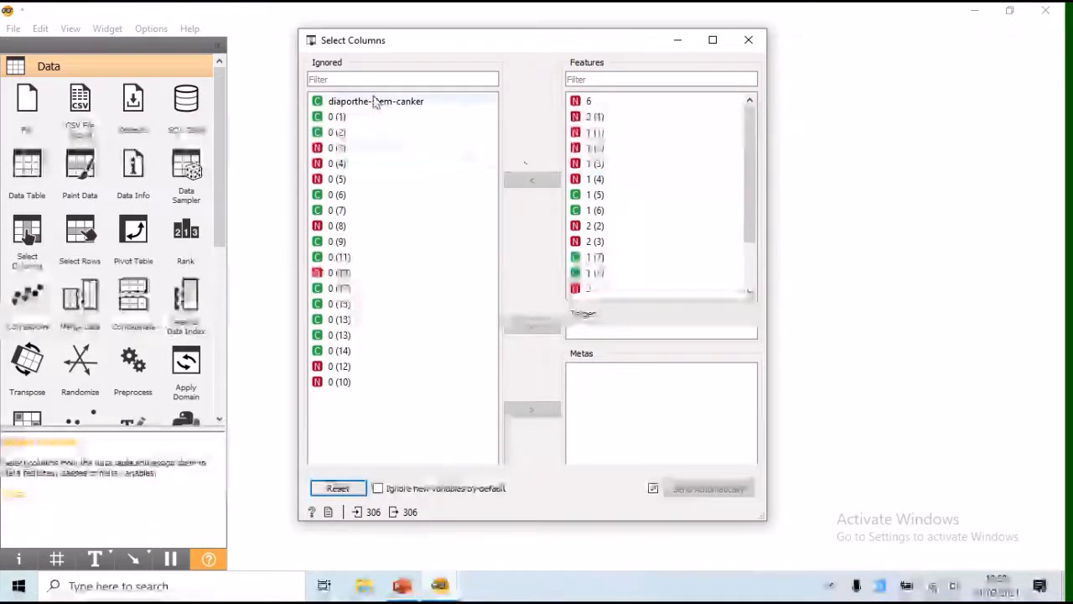
- Return diaporthe-stem-canker from the ignored columns to the features, place it first in the feature list, and close Select Columns
mouse_move(374, 101)
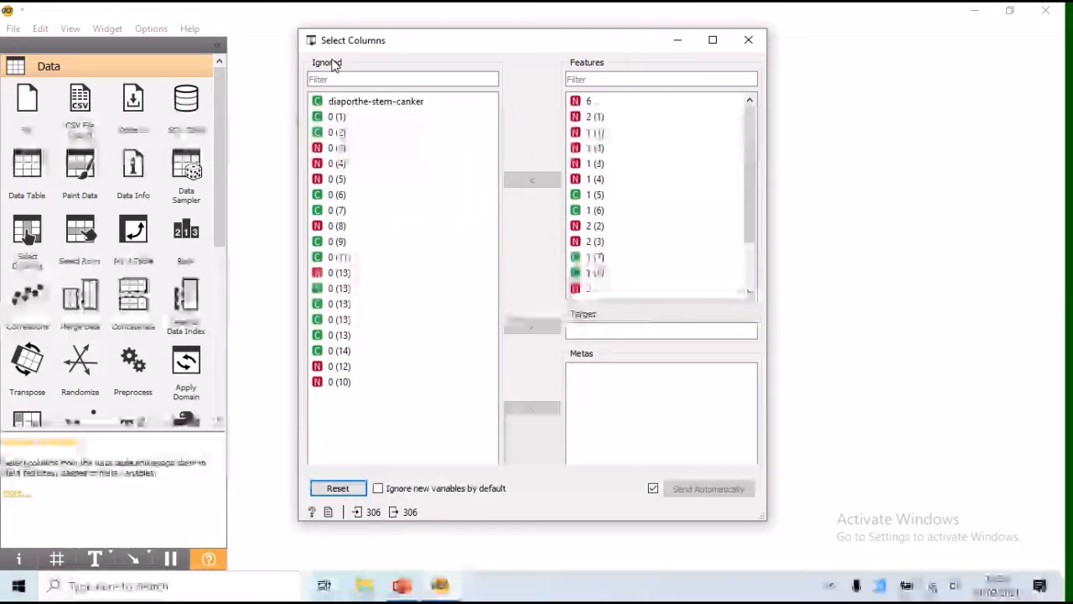
click(372, 103)
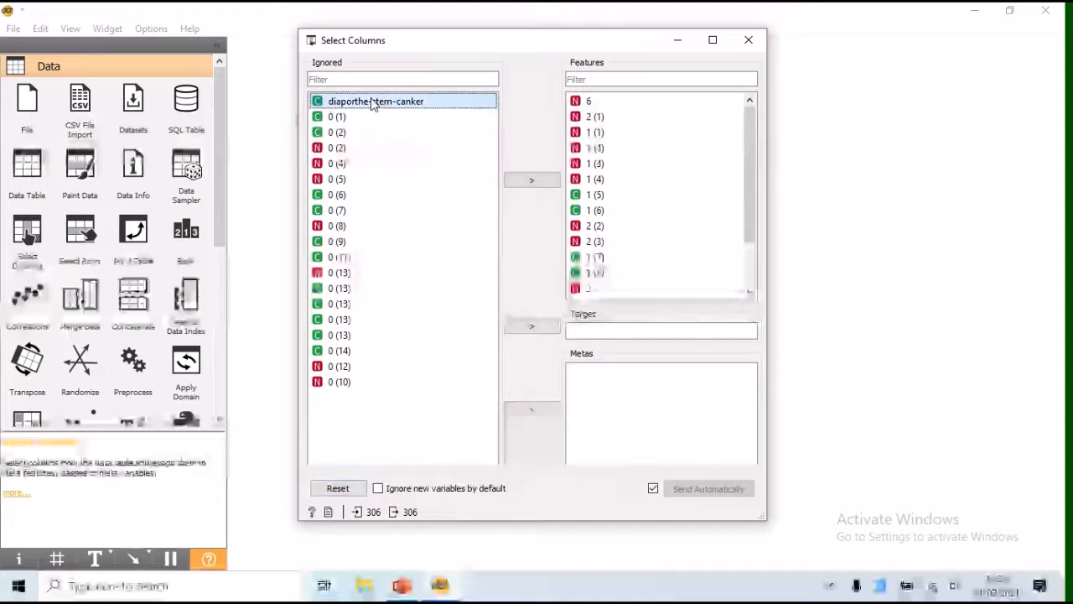
click(534, 182)
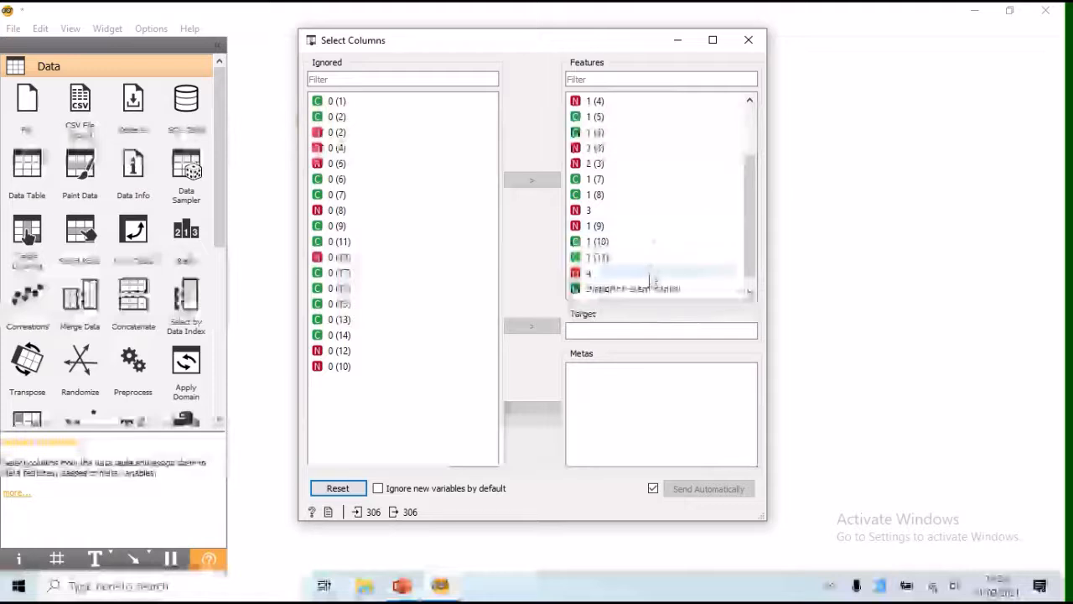
drag(631, 289, 632, 181)
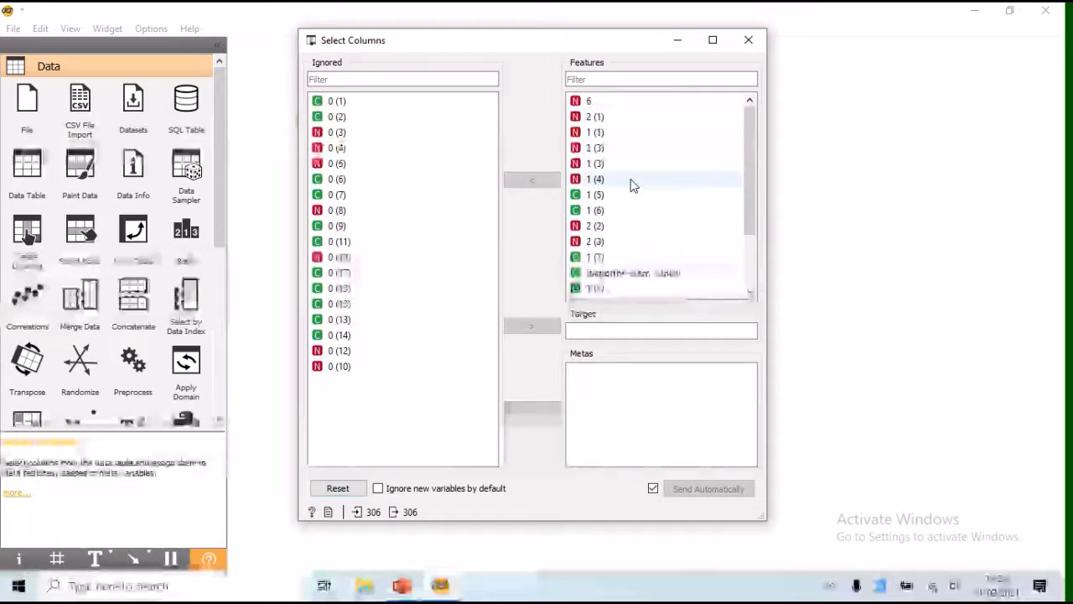
drag(642, 273, 624, 102)
scroll(642, 143, down, 2)
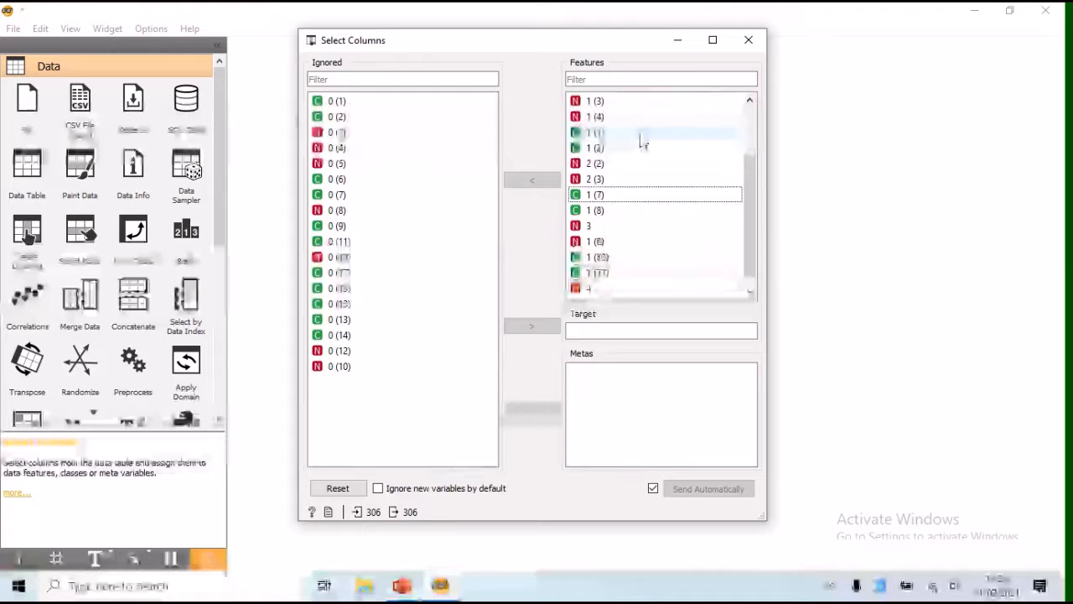
scroll(642, 143, up, 3)
click(748, 39)
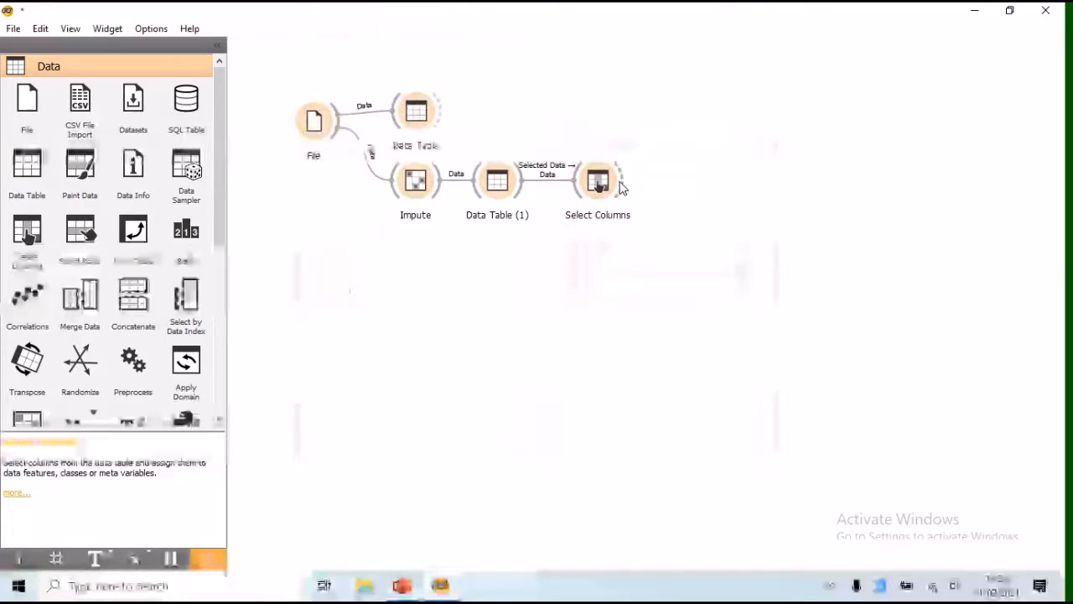
- Connect a third Data Table widget to the output of Select Columns and open it
drag(620, 186, 667, 188)
click(713, 222)
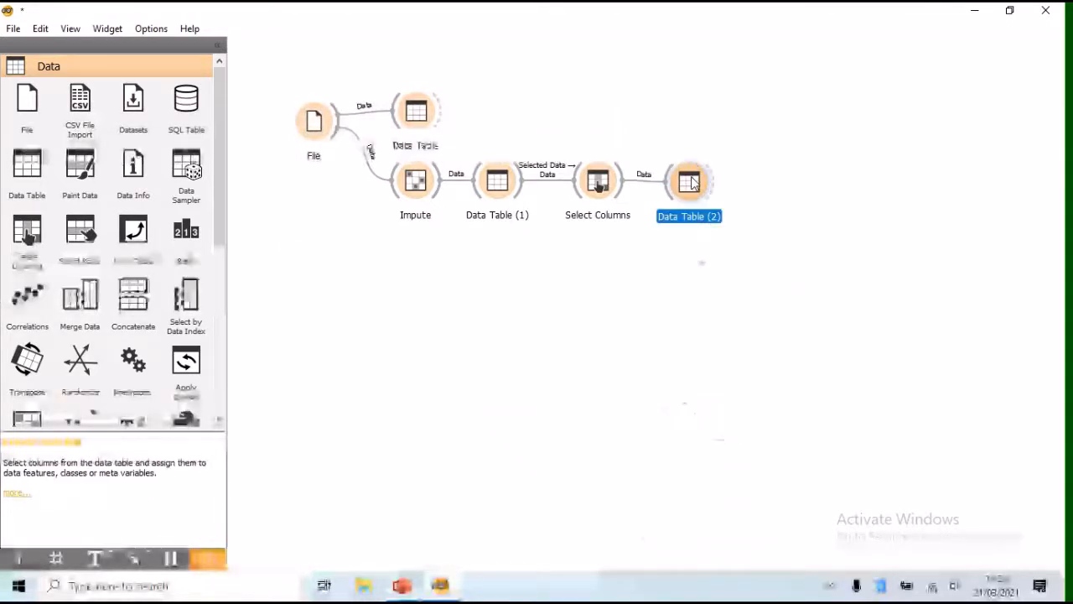
double_click(691, 182)
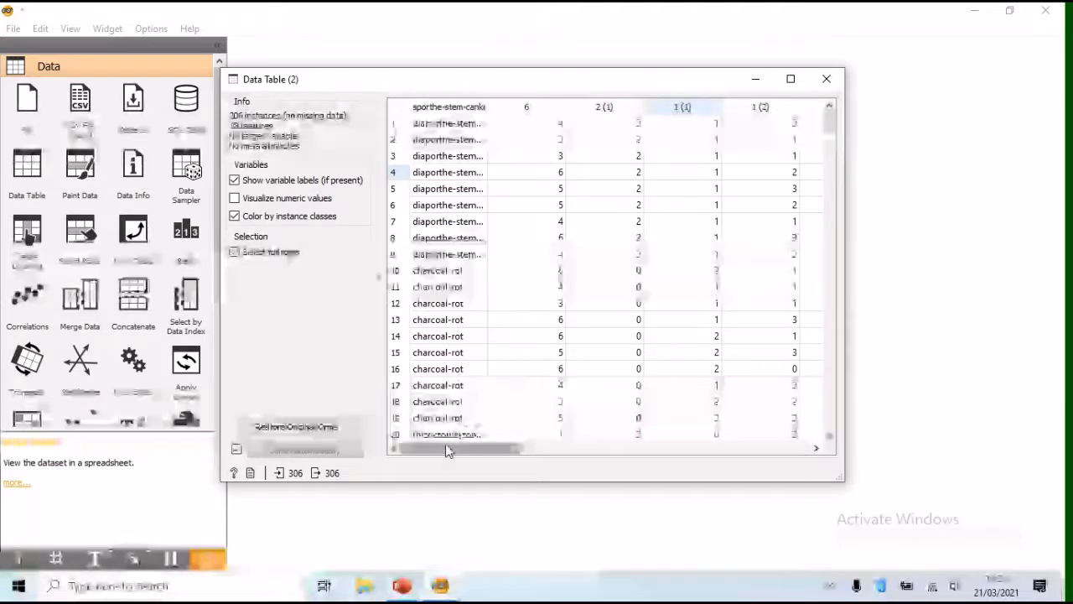
- Inspect the reduced dataset, widening the diaporthe-stem-canker column to show its full values, and minimize the table window
drag(445, 450, 426, 462)
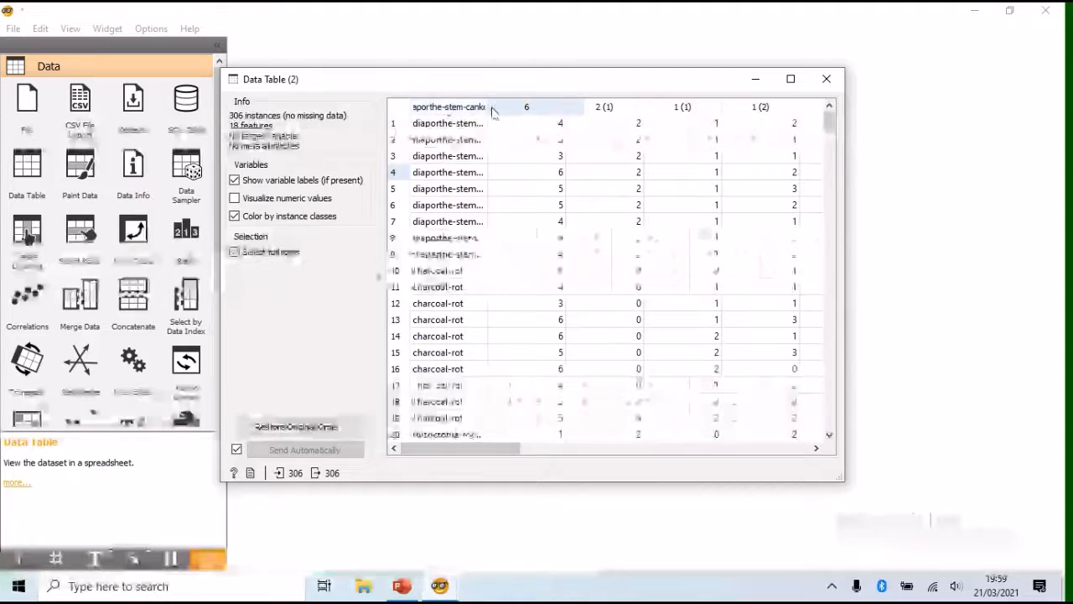
drag(488, 106, 519, 106)
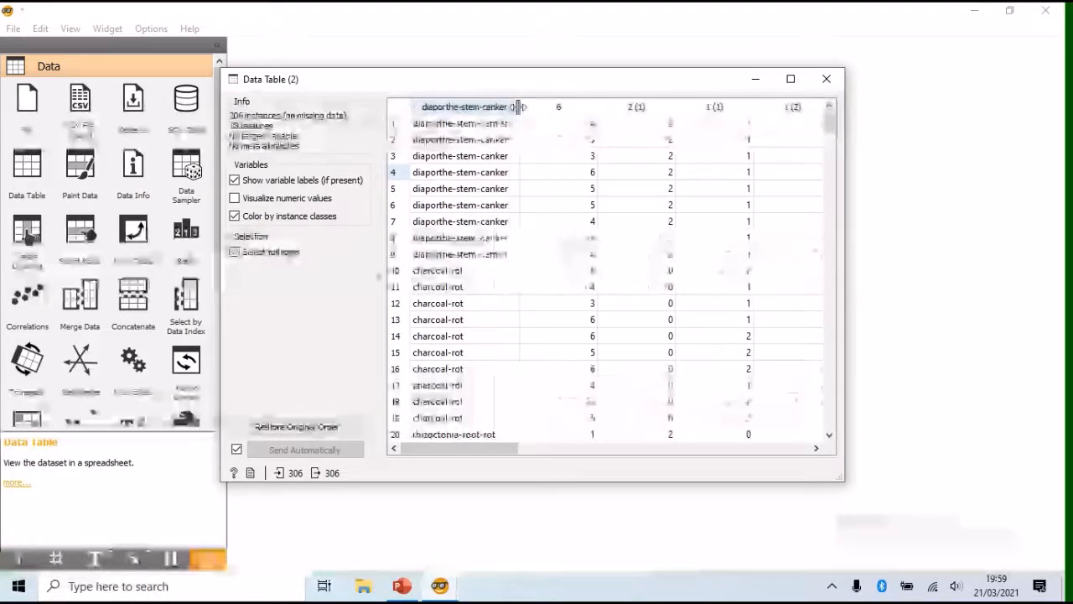
click(754, 79)
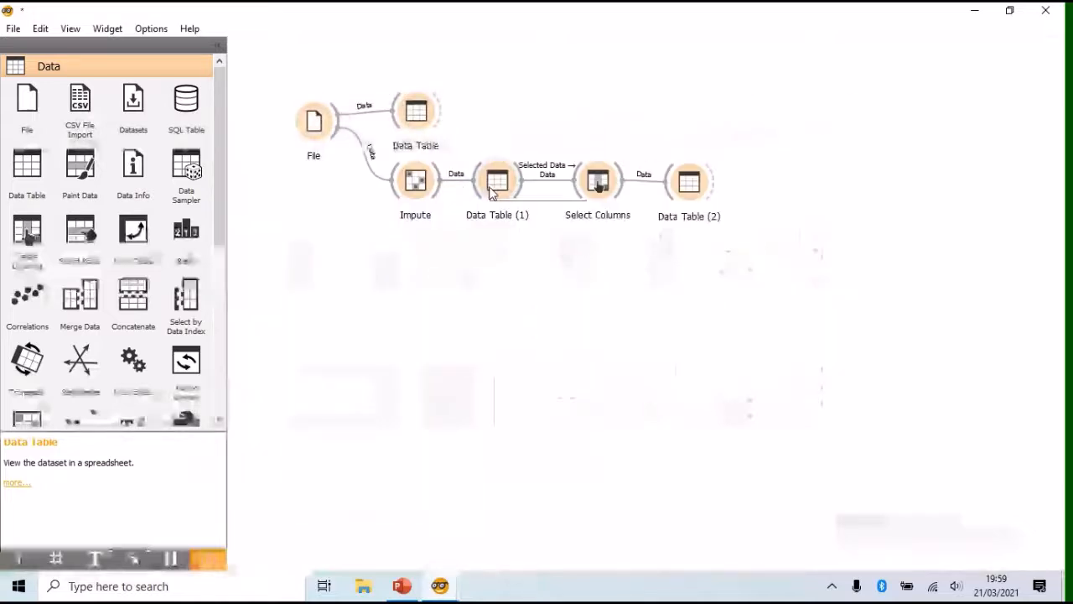
mouse_move(442, 589)
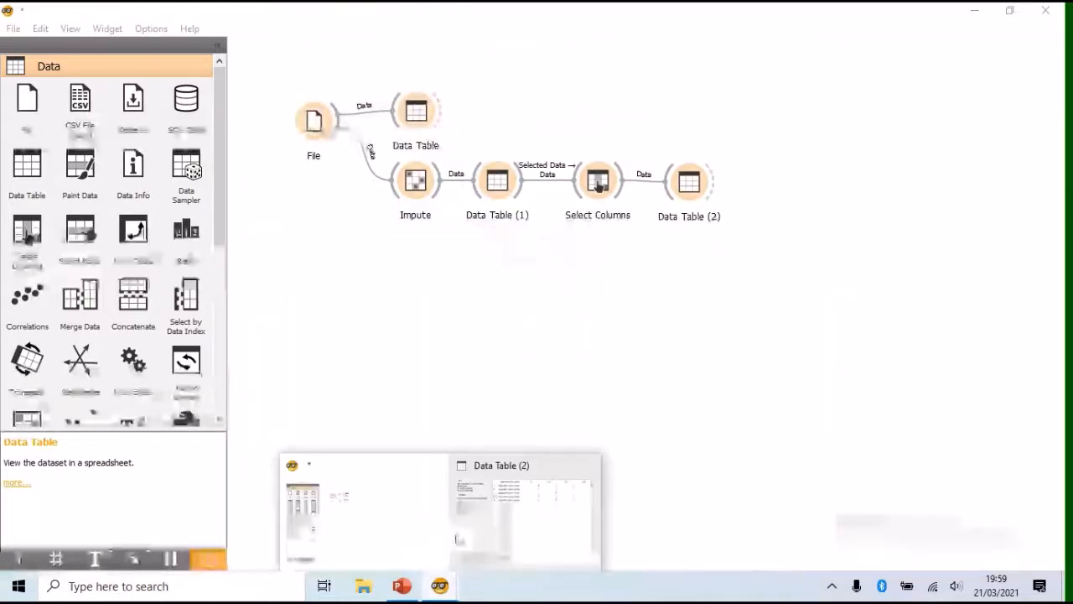
- Close the reduced-data table and connect an Outliers widget to the output of Impute
click(503, 504)
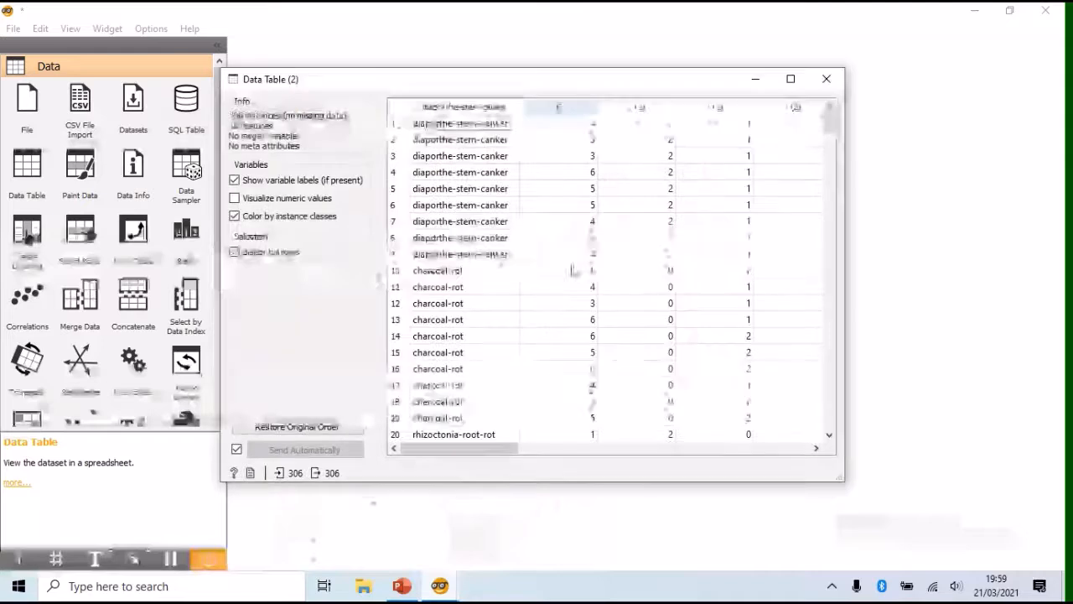
click(827, 80)
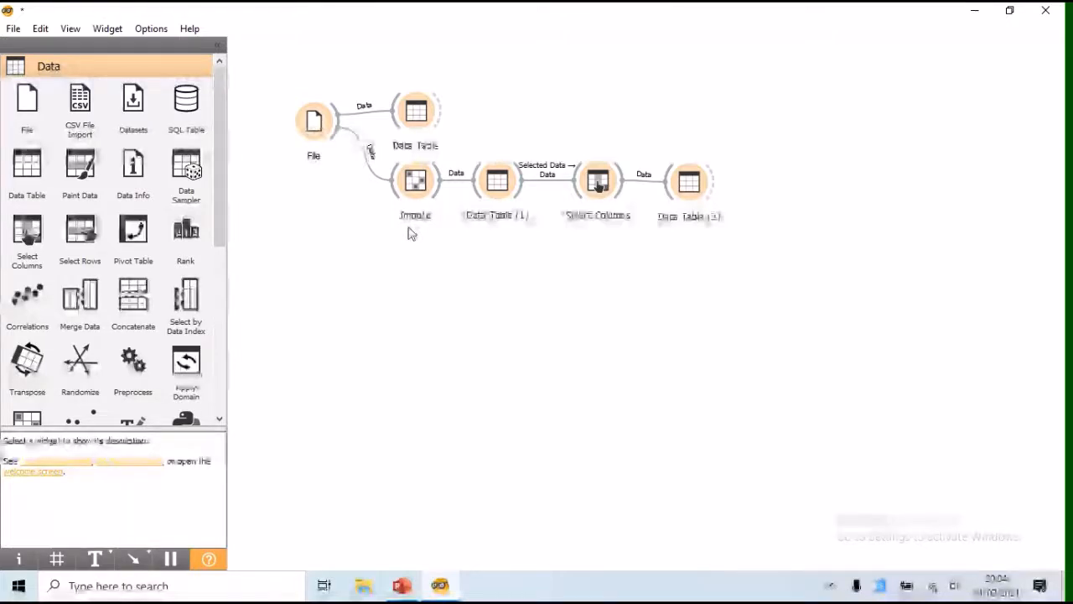
drag(442, 180, 476, 267)
click(524, 265)
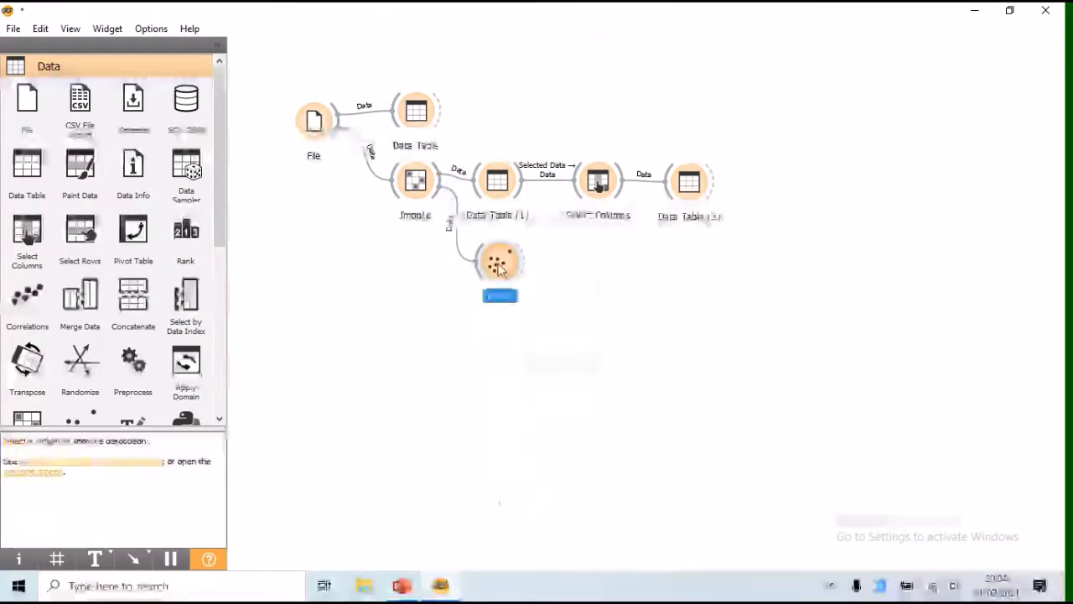
- Choose Local Outlier Factor as the detection method in the Outliers widget and close its settings
double_click(499, 265)
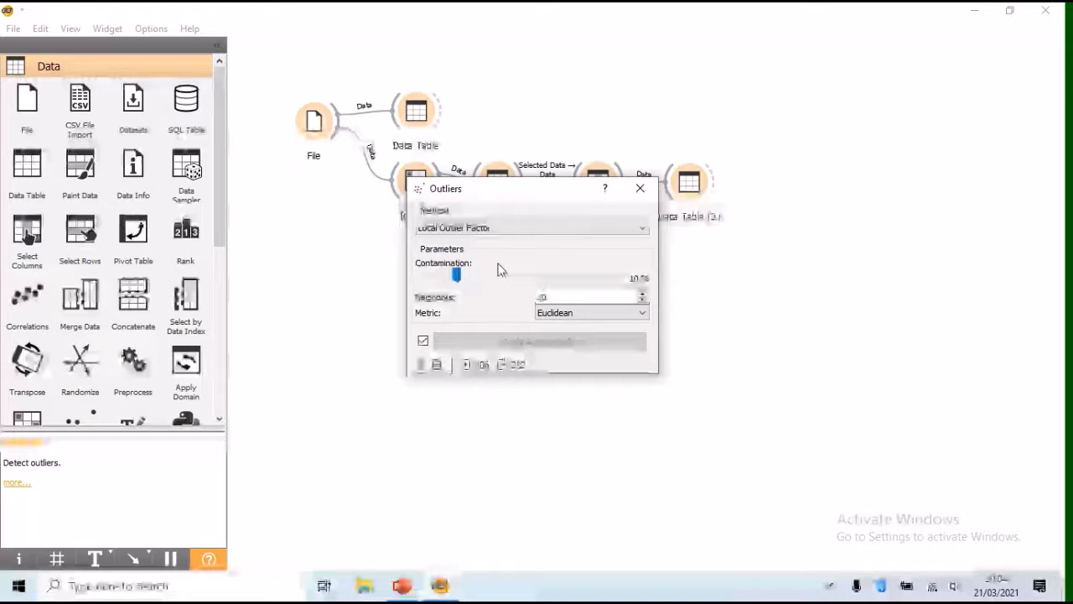
click(494, 229)
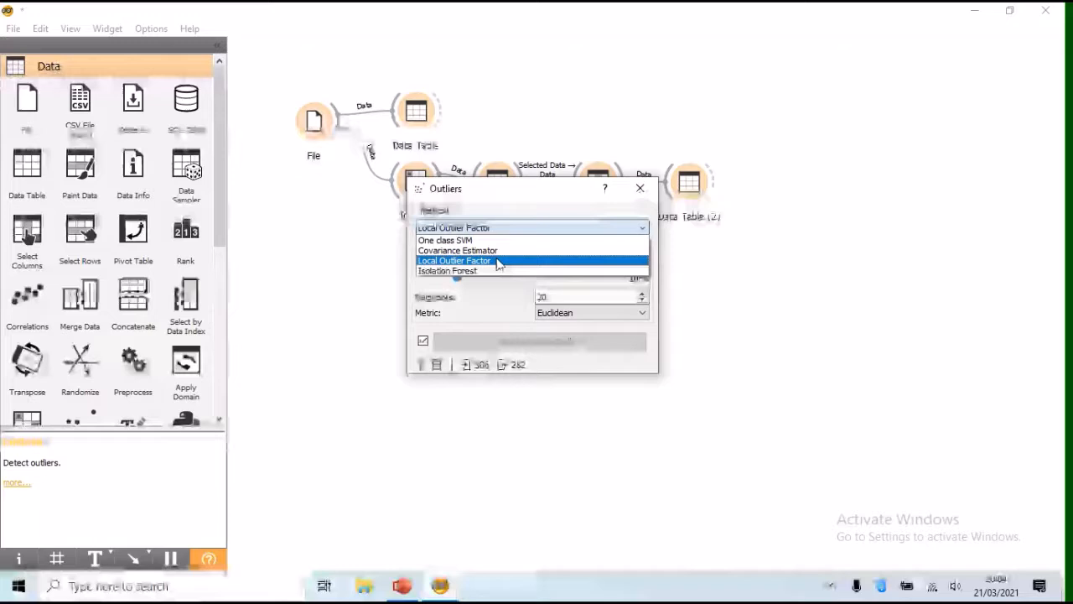
click(499, 261)
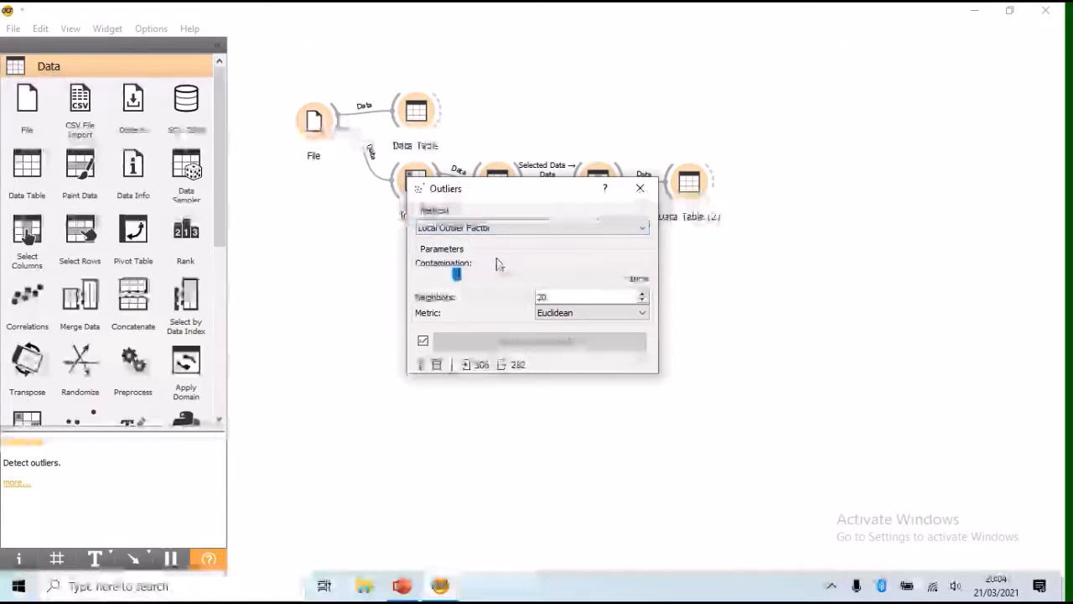
click(640, 188)
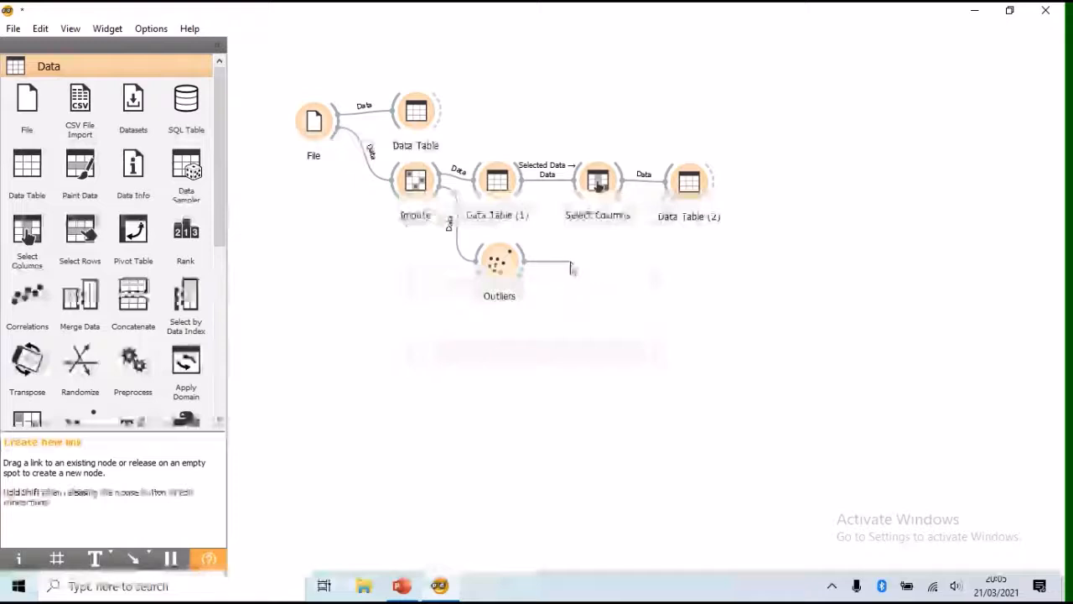
- Connect a Scatter Plot widget to Outliers, linking Inliers to Data, and view the plot before closing it
drag(570, 268, 572, 267)
click(596, 245)
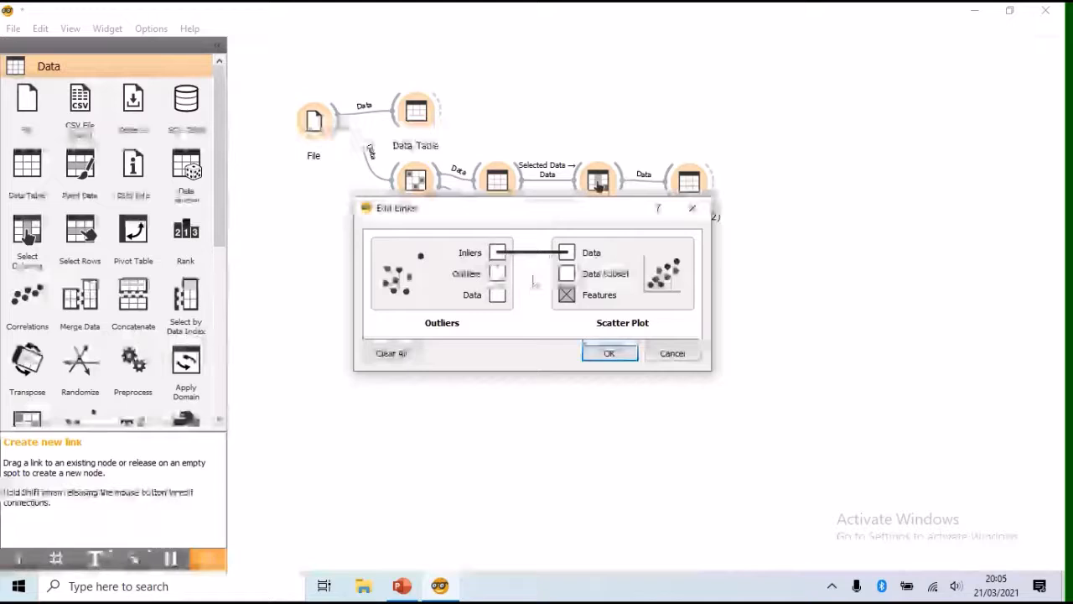
click(610, 353)
double_click(593, 265)
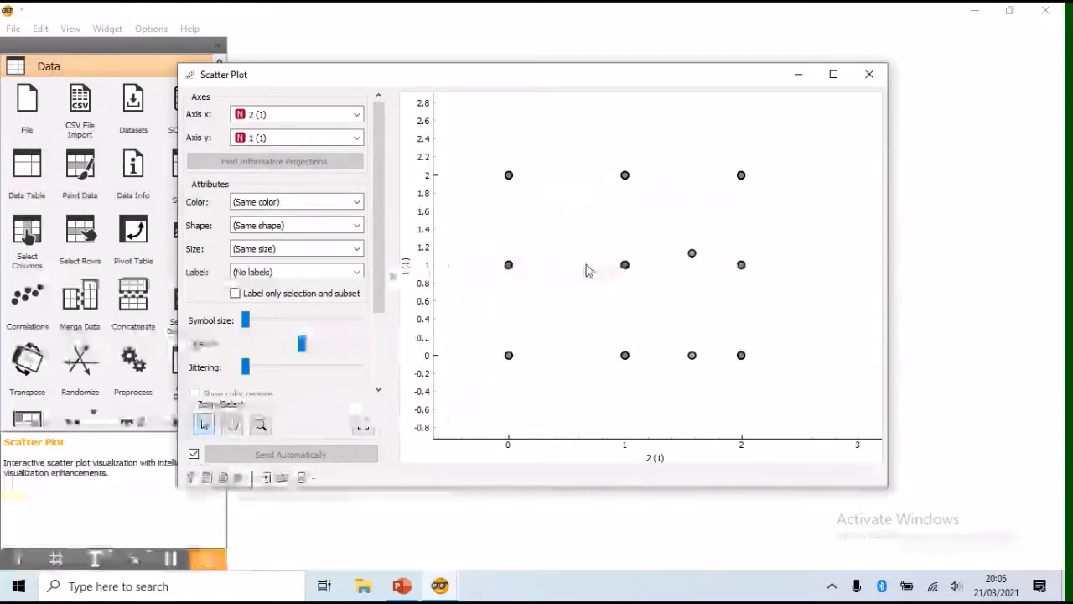
click(872, 76)
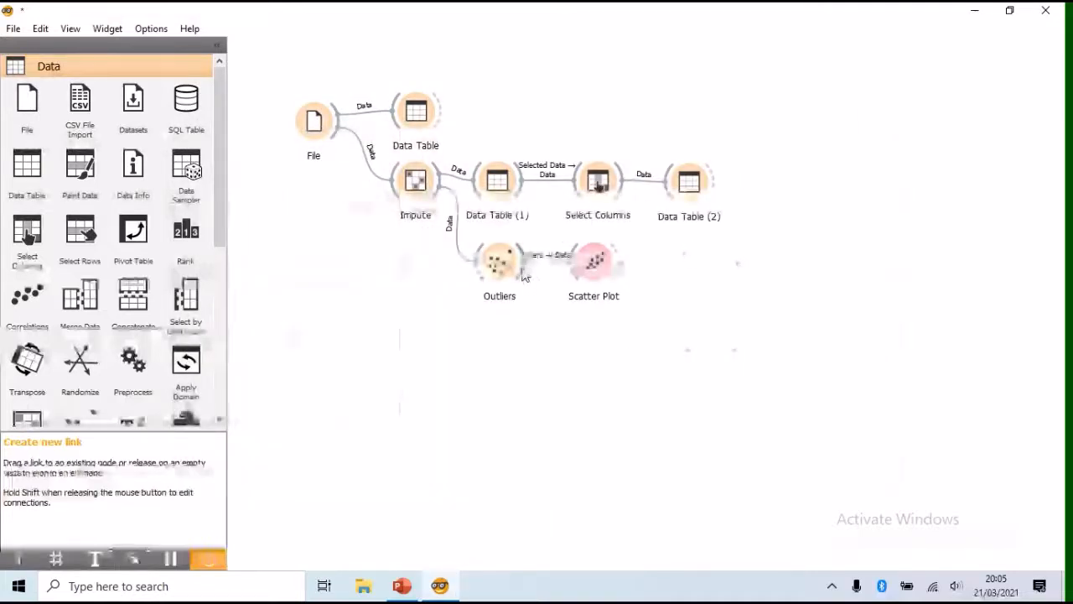
- Connect a new Data Table to the Outliers widget, clearing the default link and linking Outliers to Data
drag(535, 278, 569, 332)
click(633, 264)
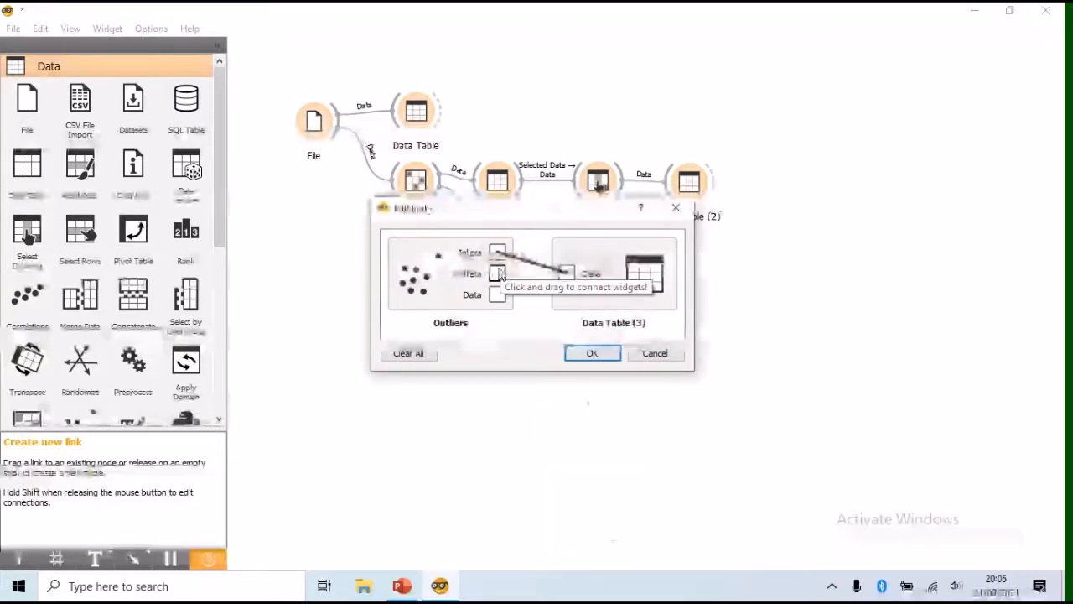
click(408, 353)
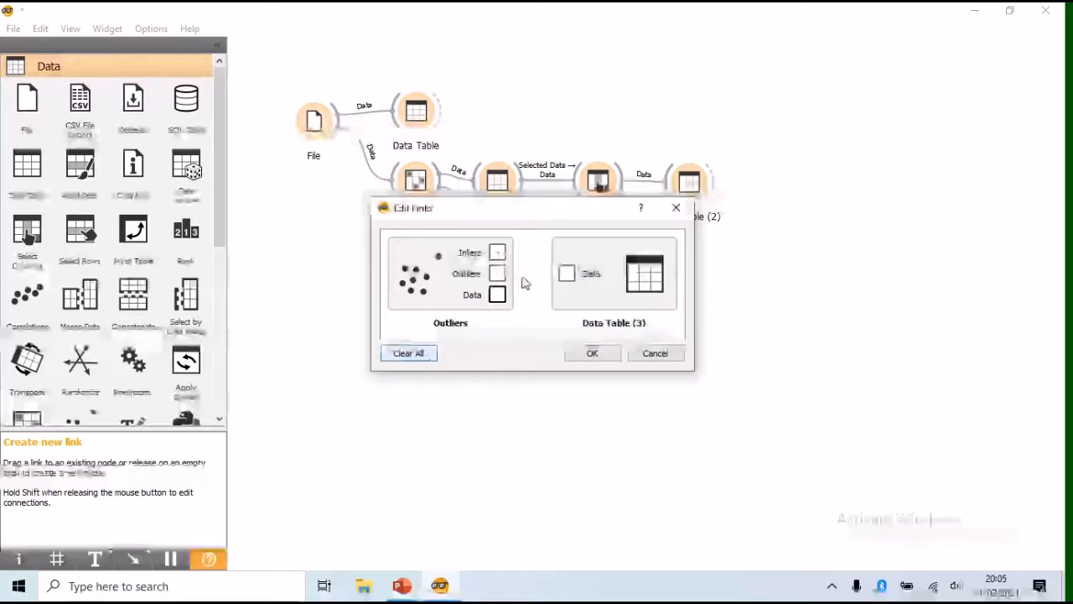
drag(498, 274, 567, 274)
click(593, 353)
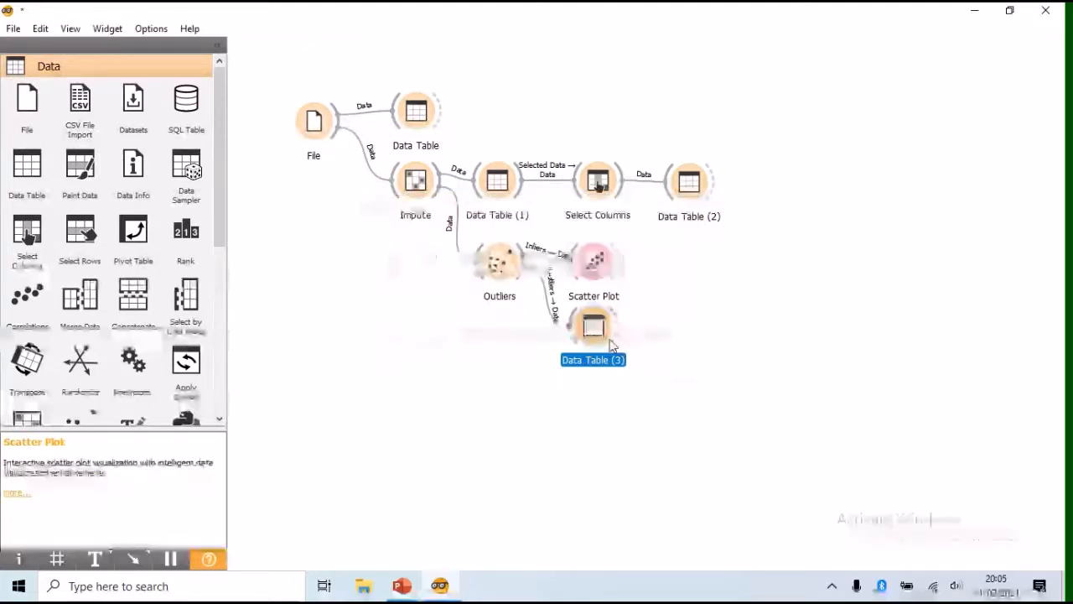
- Inspect the outlier instances across the columns of Data Table (3) and close the table
double_click(601, 334)
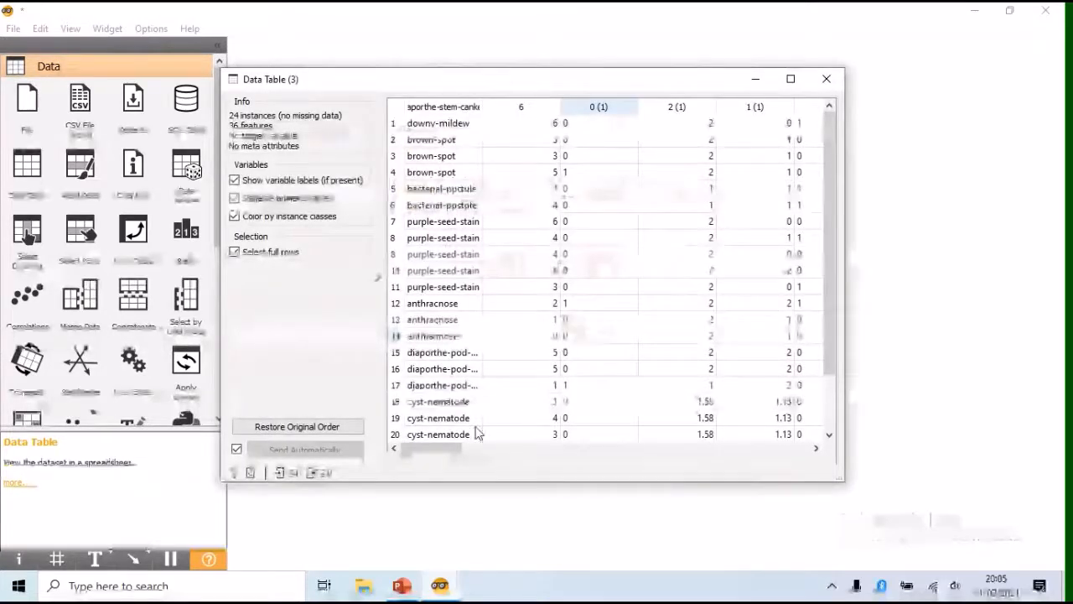
drag(435, 455, 605, 451)
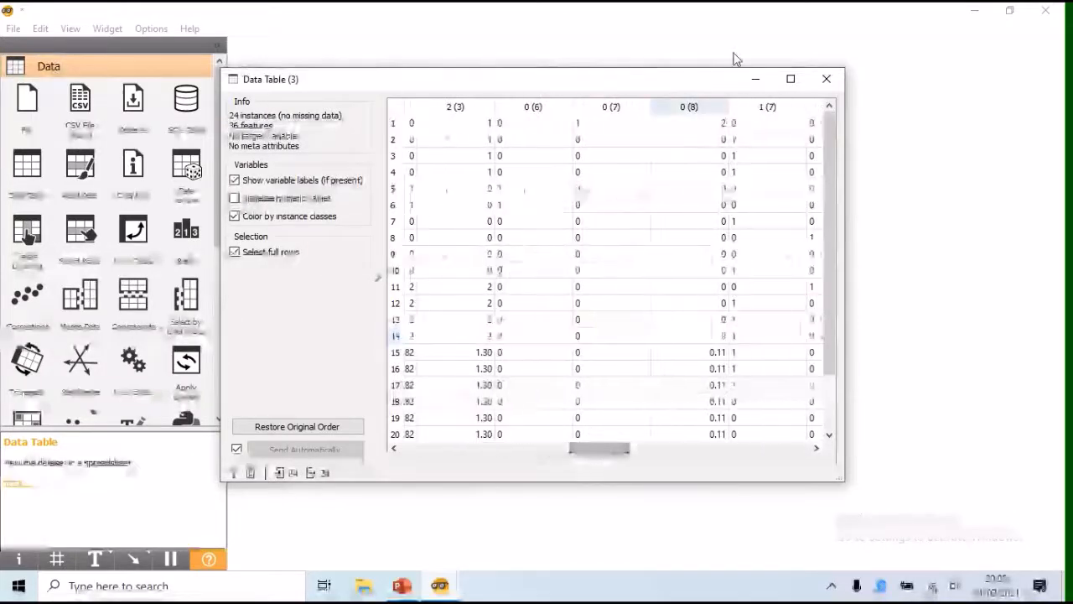
click(827, 79)
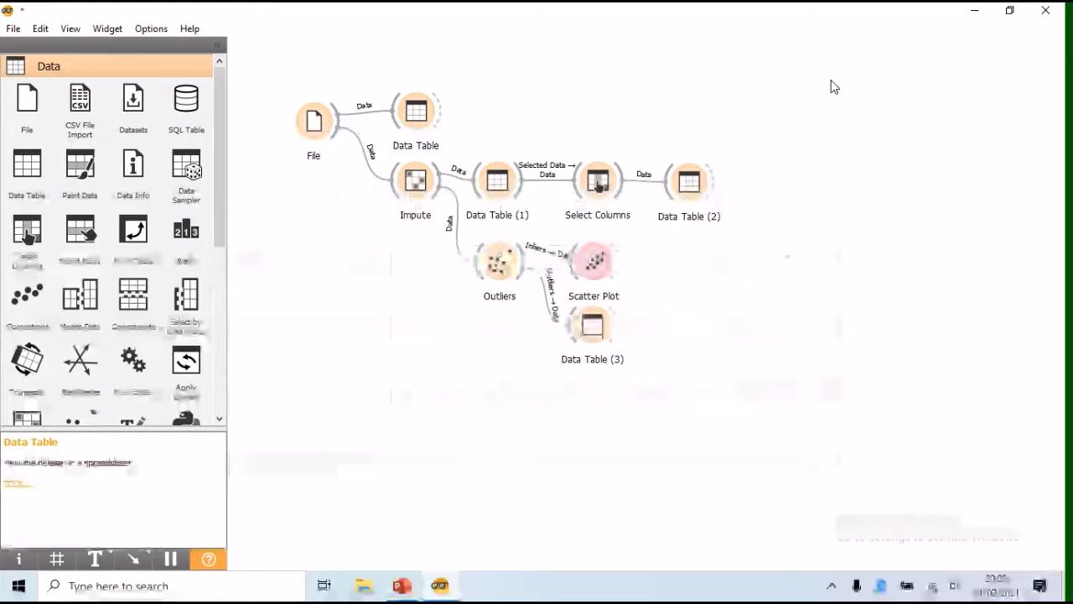
- Shift the Scatter Plot and Data Table (3) widgets slightly upward on the canvas
drag(587, 279, 588, 273)
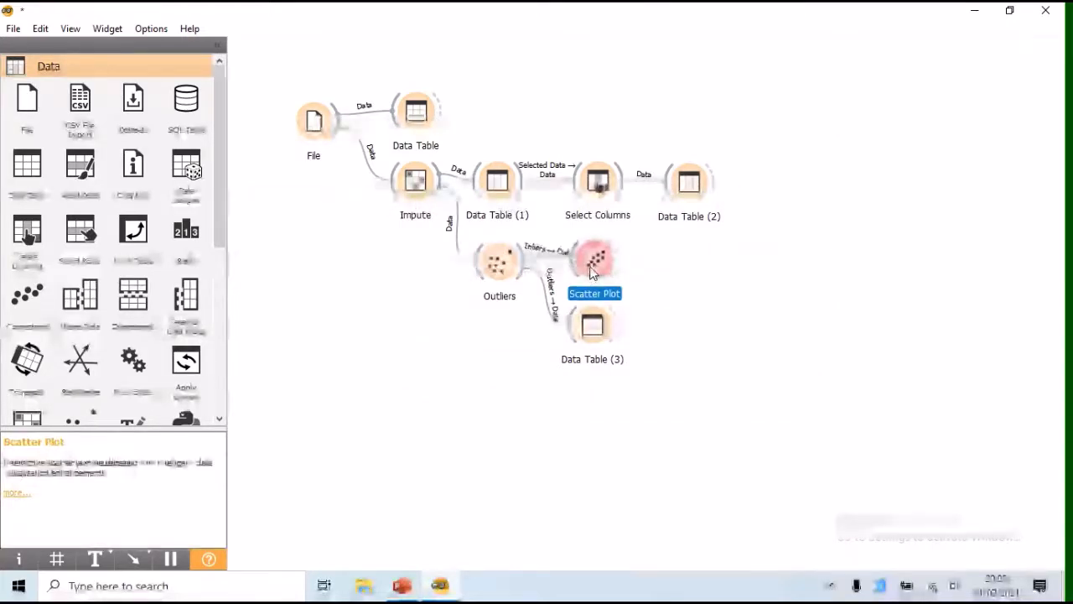
click(601, 342)
drag(601, 342, 602, 334)
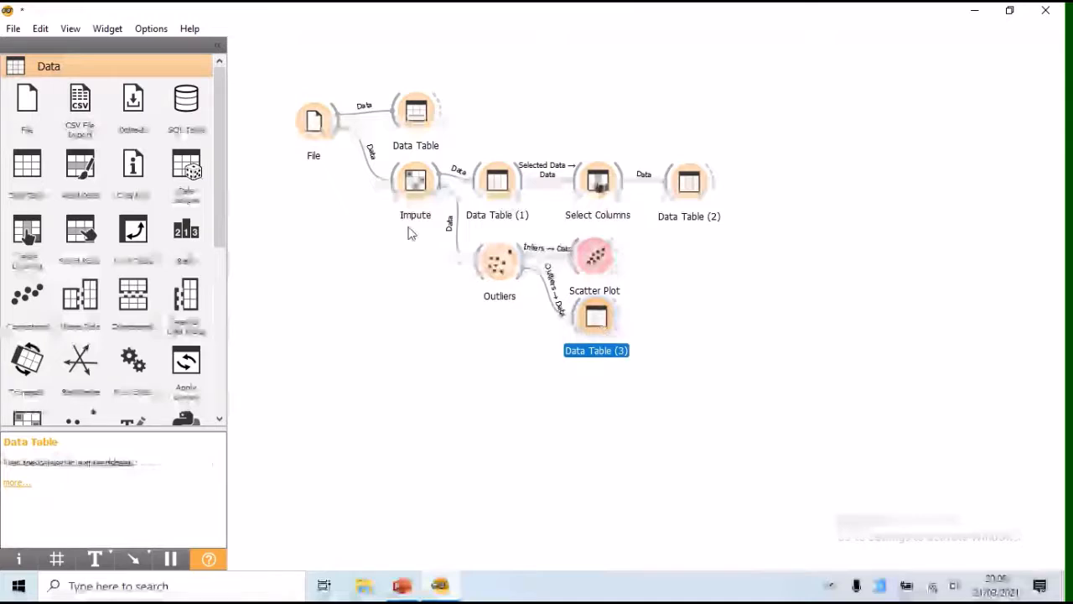
- Connect a Data Sampler widget to Impute and attach two Data Table widgets to the sampler's output
drag(441, 201, 485, 391)
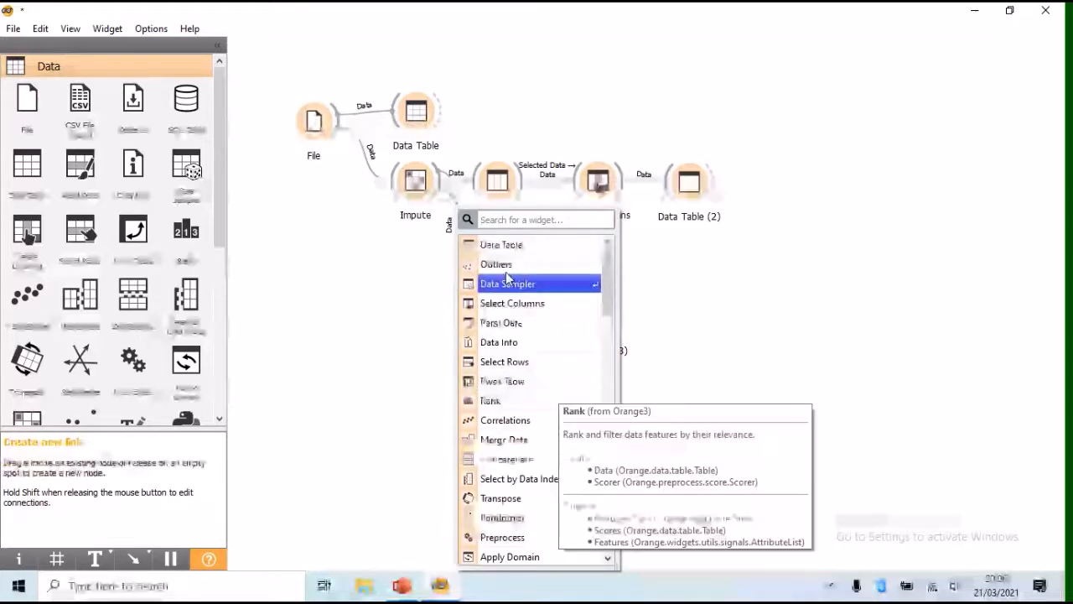
click(556, 285)
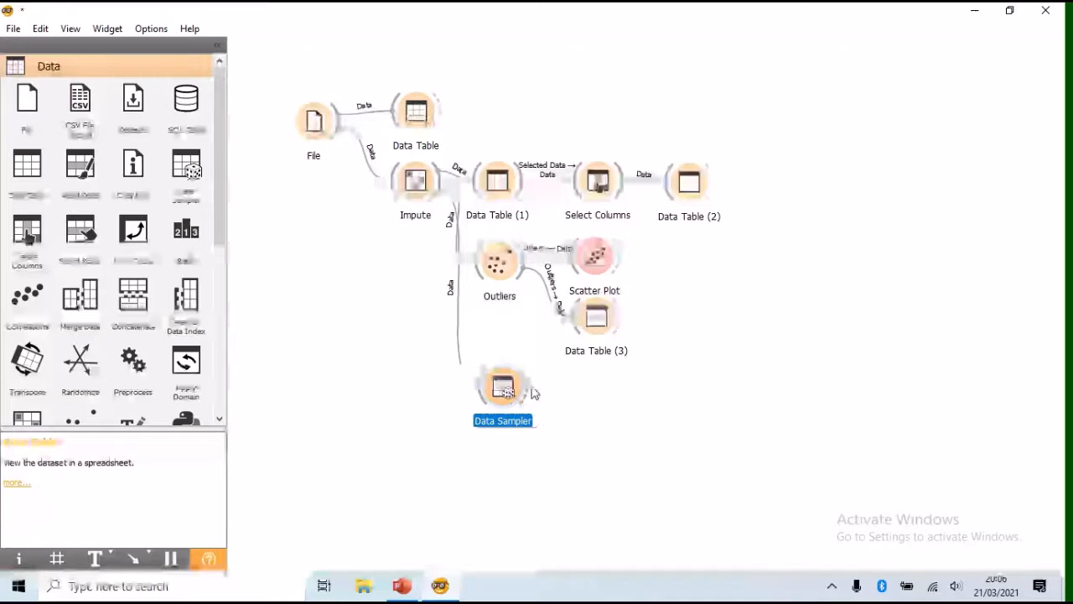
click(610, 453)
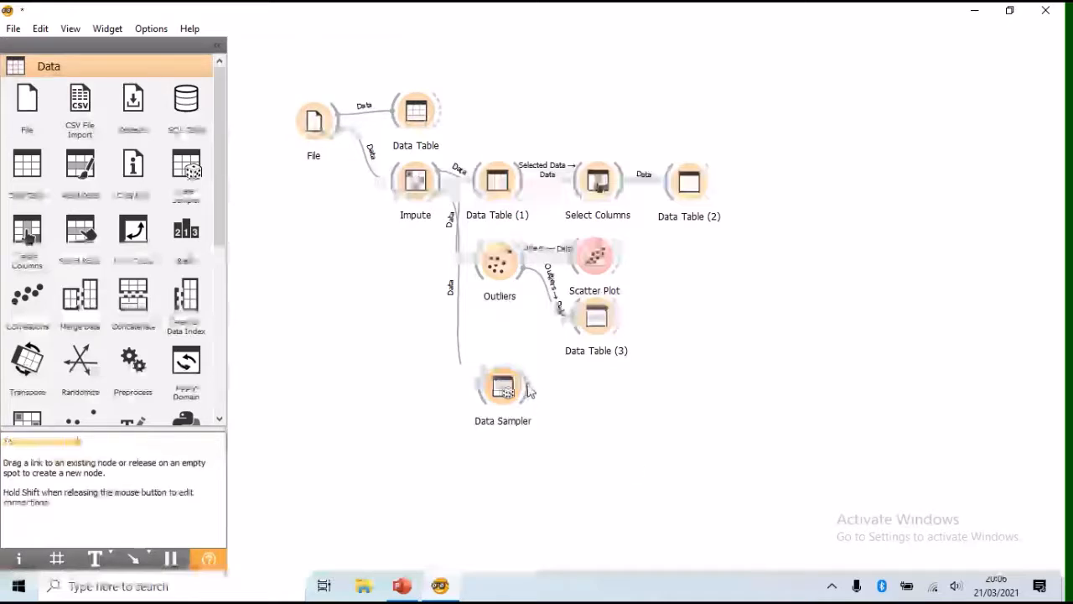
mouse_move(580, 389)
mouse_down()
mouse_move(553, 383)
mouse_move(616, 486)
mouse_move(581, 460)
mouse_up()
click(612, 246)
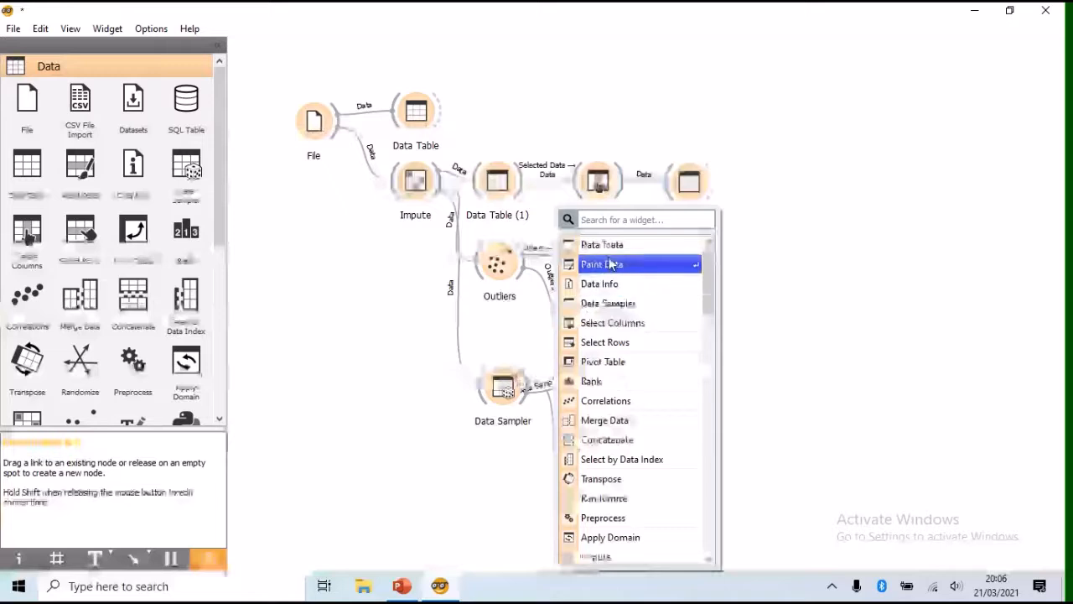
click(607, 245)
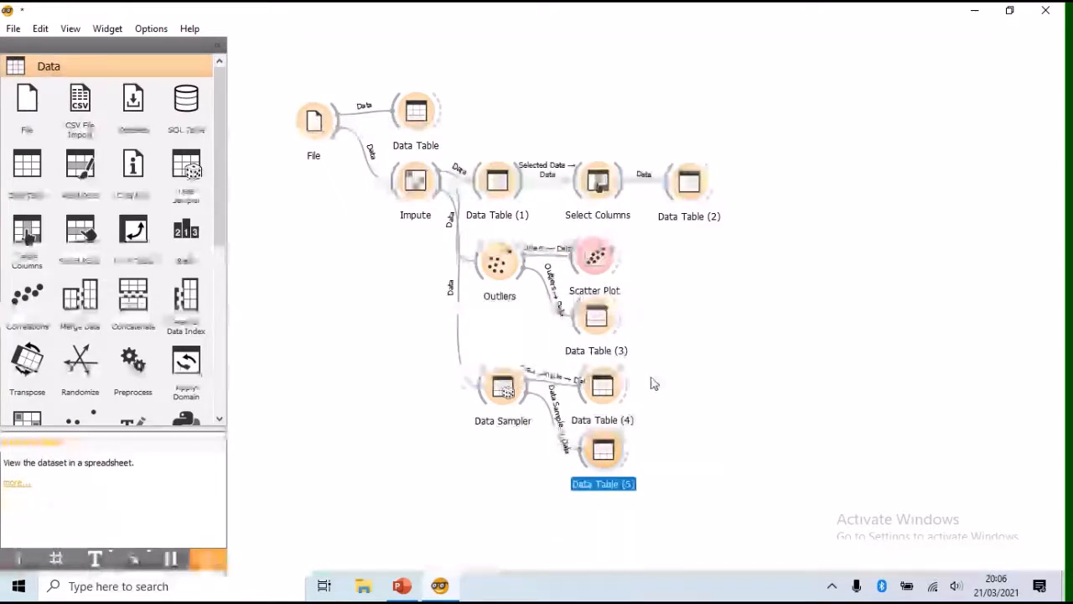
- Move the two sampler tables farther from Data Sampler and keep Data Table (4) linked from Data Sample to Data
drag(600, 382, 646, 377)
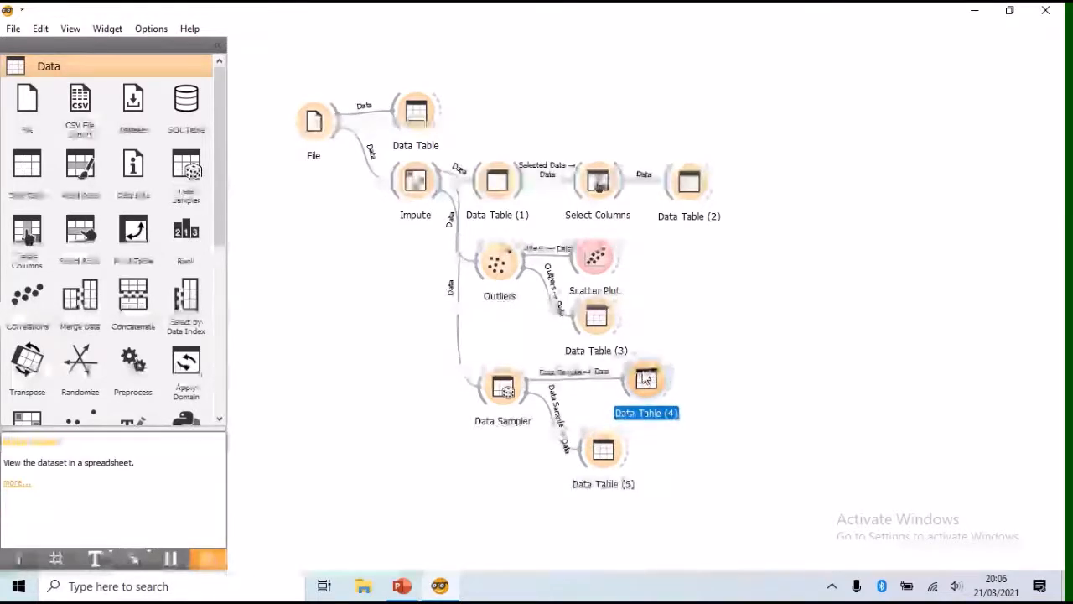
drag(607, 451, 648, 447)
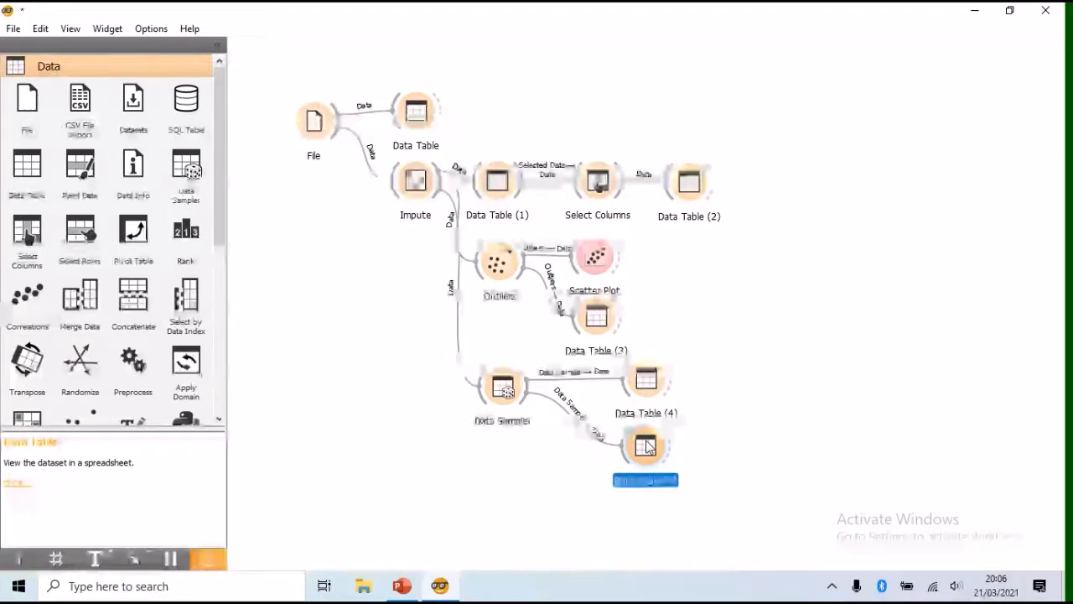
double_click(564, 379)
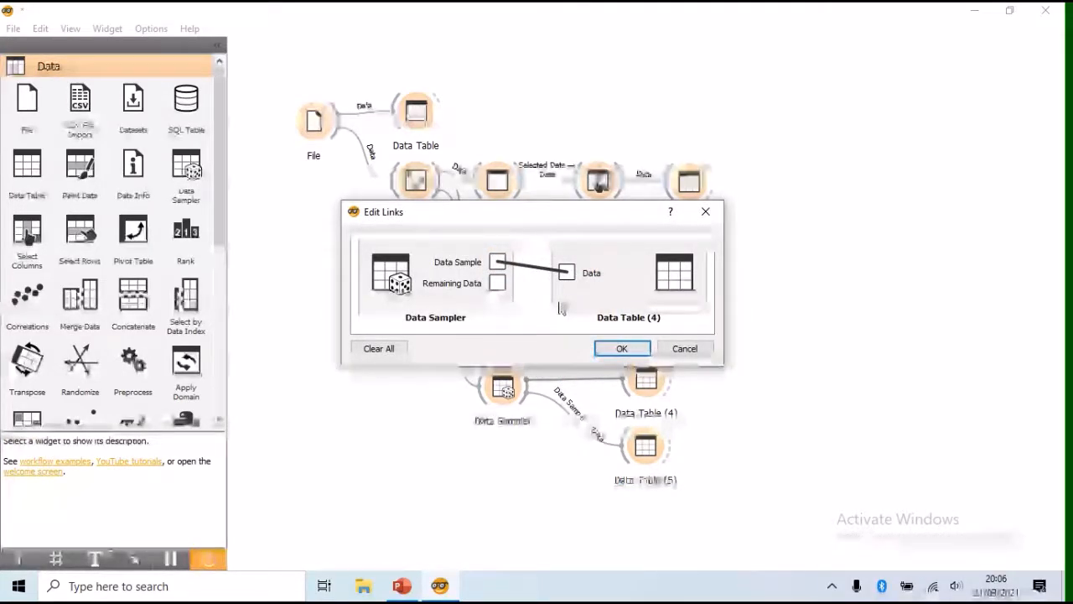
click(620, 349)
click(642, 449)
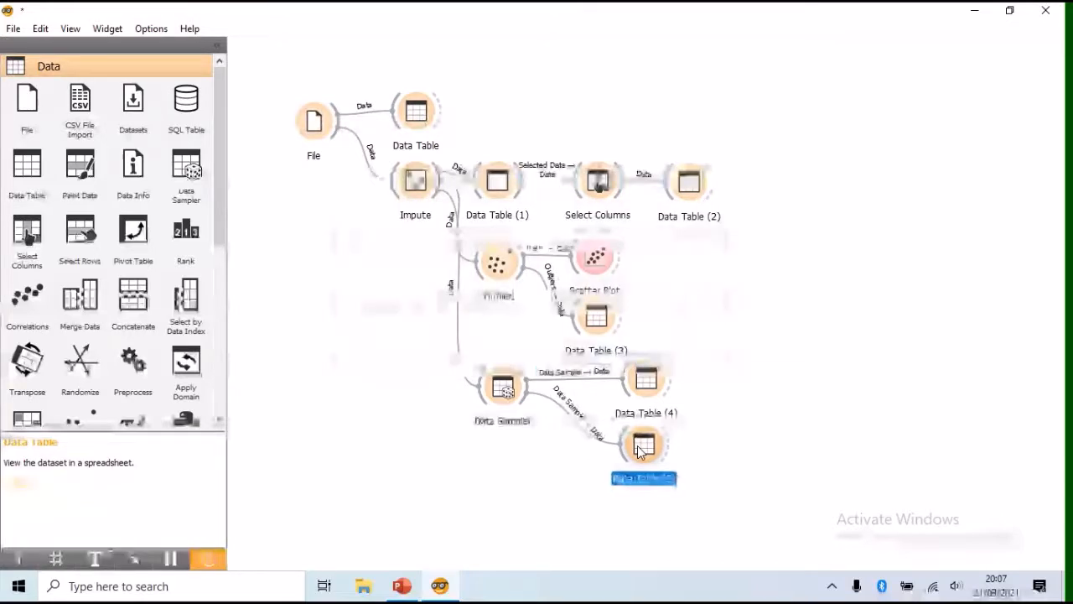
- Replace the link between Data Sampler and Data Table (5) with one from Remaining Data to Data
double_click(582, 422)
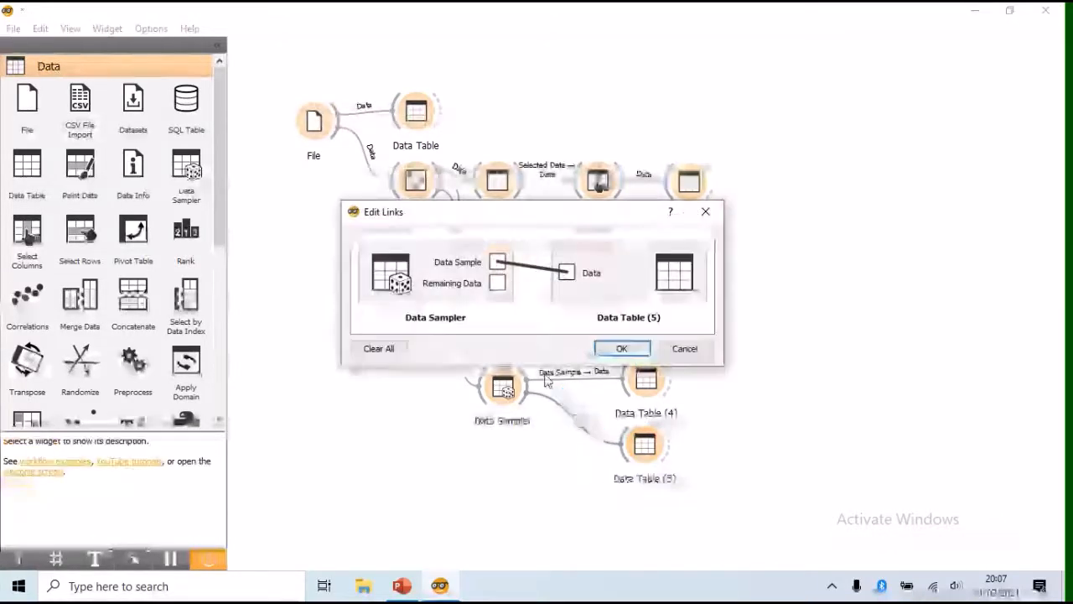
click(379, 348)
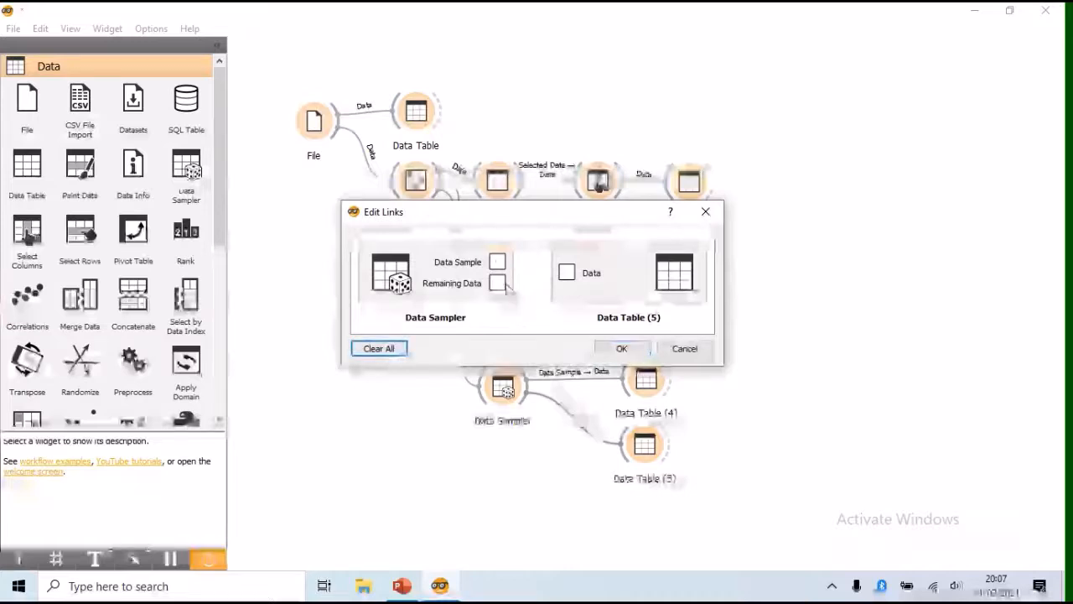
click(499, 285)
drag(501, 288, 573, 279)
click(622, 348)
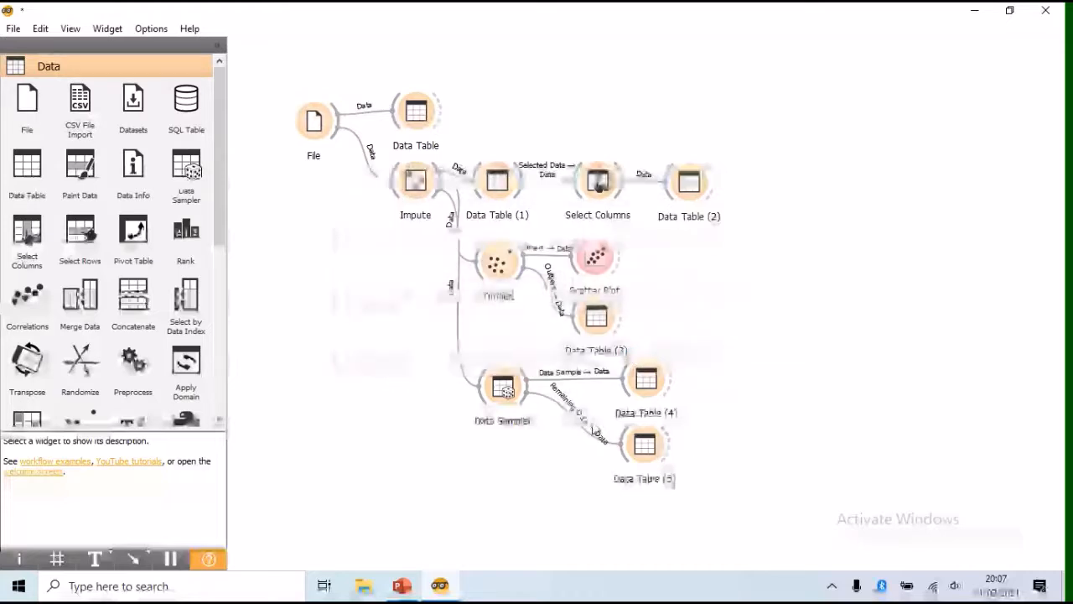
- Inspect the sampled instances across the columns of Data Table (4) and close the table
double_click(646, 381)
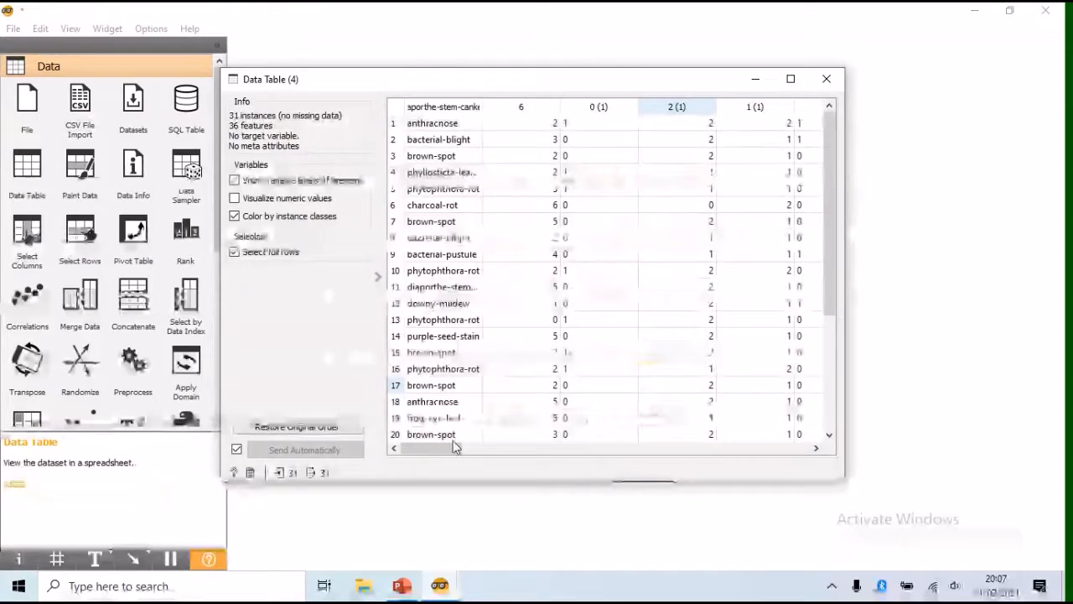
drag(441, 448, 784, 445)
drag(679, 458, 422, 461)
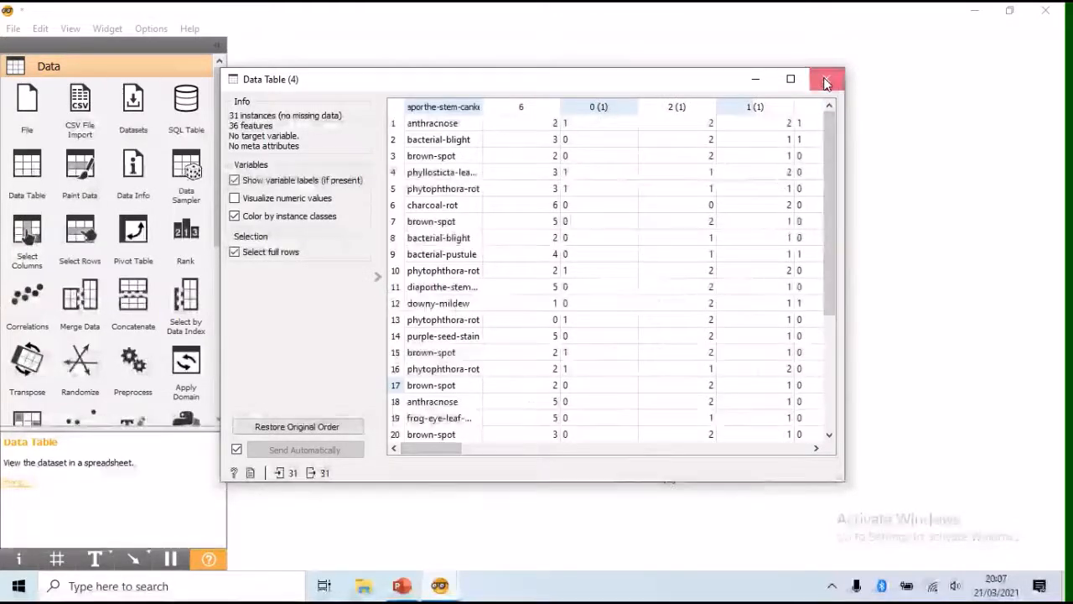
click(826, 79)
- Inspect the remaining unsampled instances in Data Table (5) and close the table
double_click(657, 445)
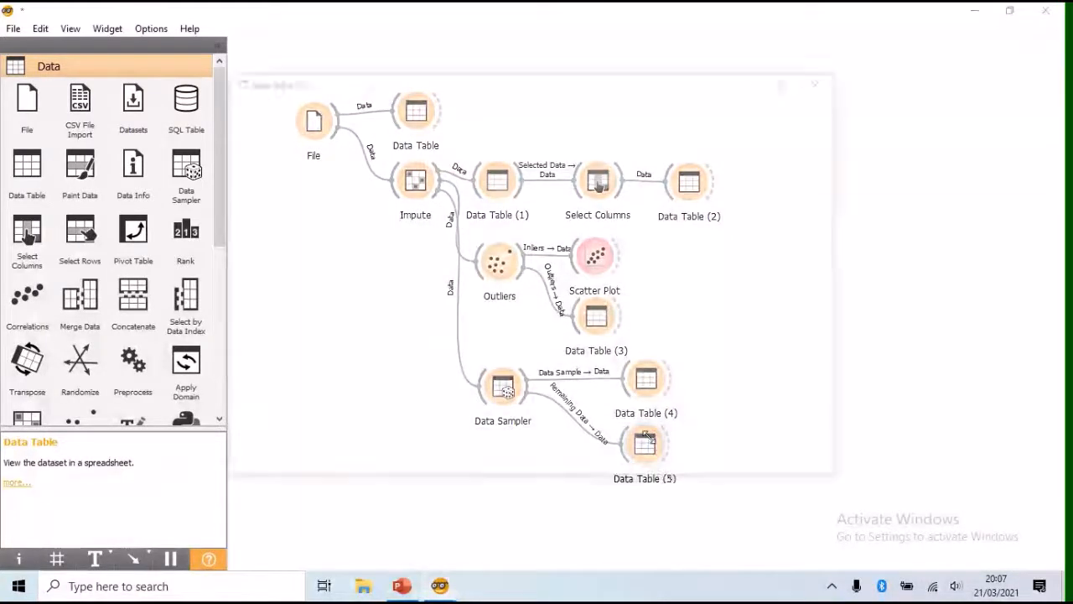
drag(457, 451, 431, 451)
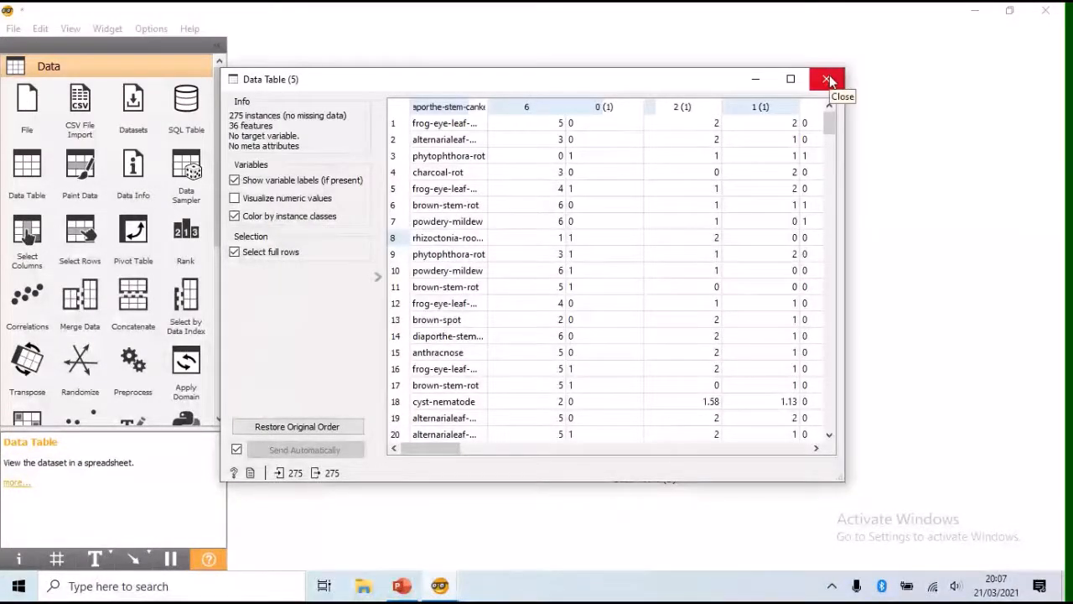
click(828, 79)
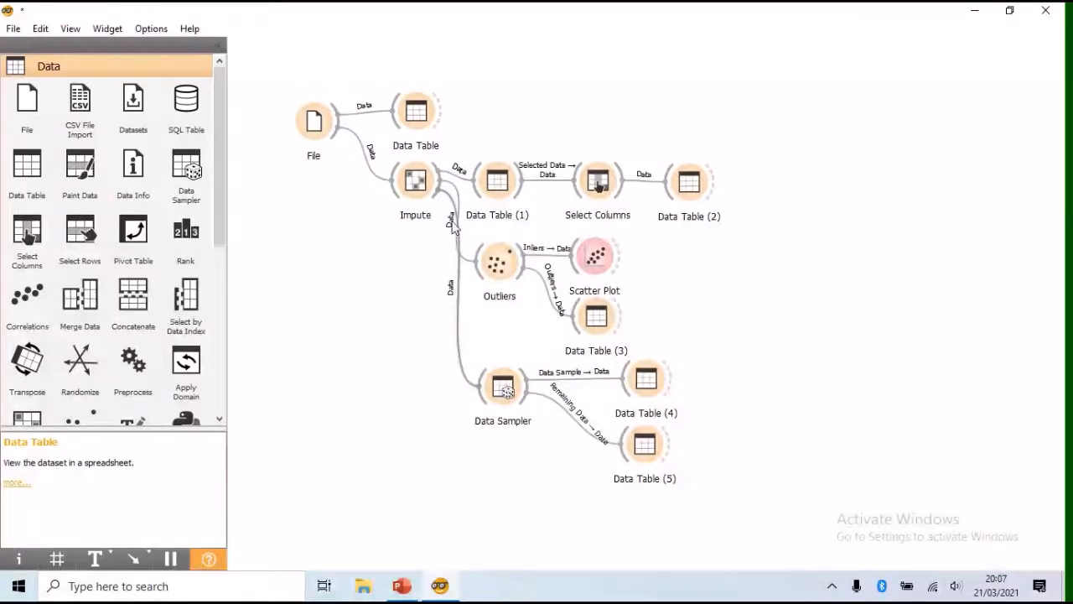
drag(440, 200, 480, 524)
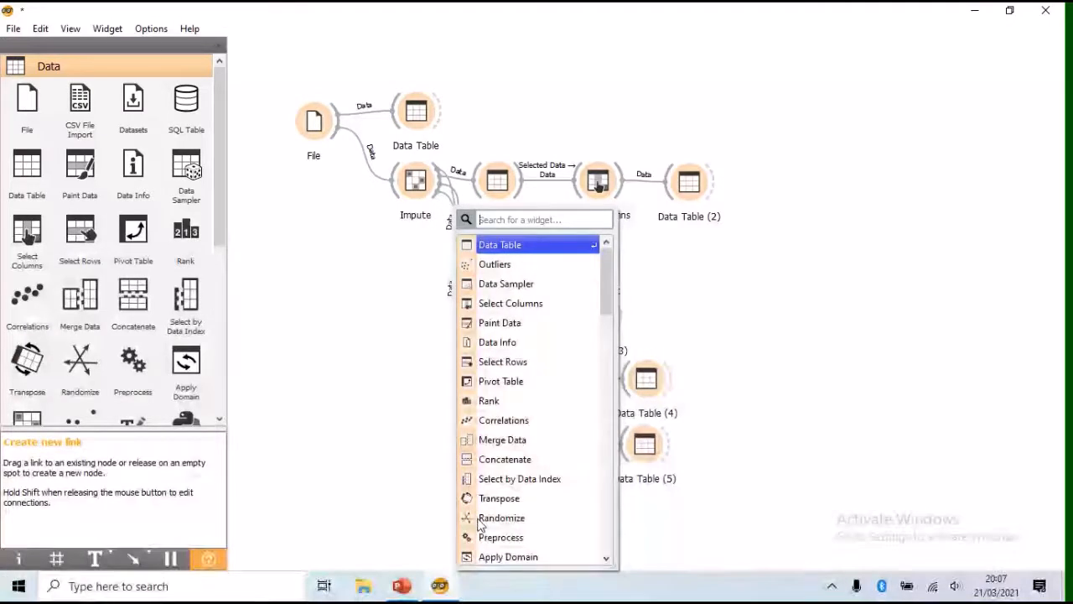
text(r)
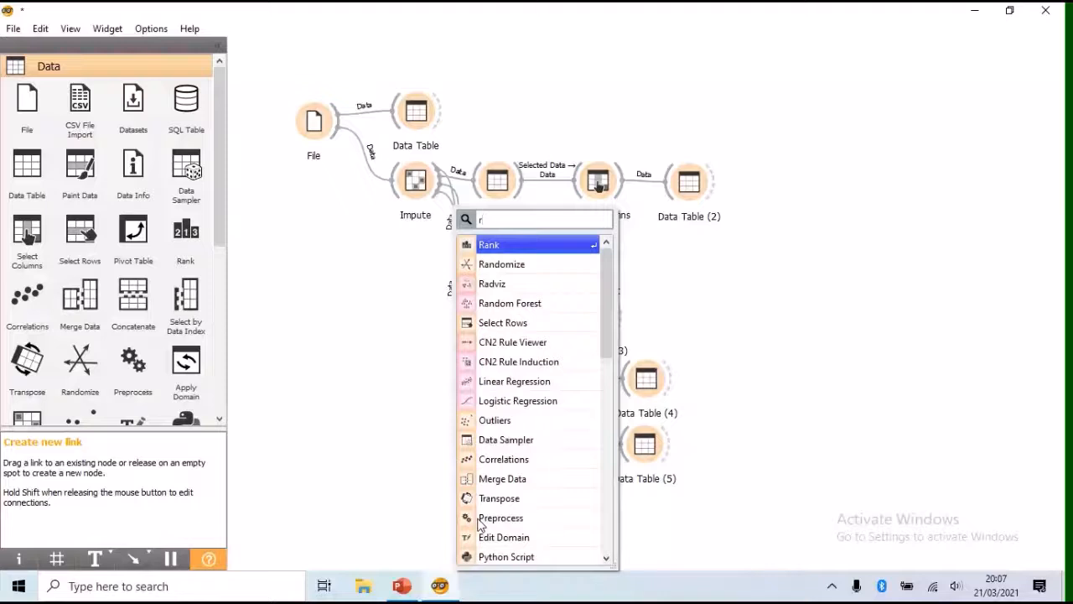
text(a)
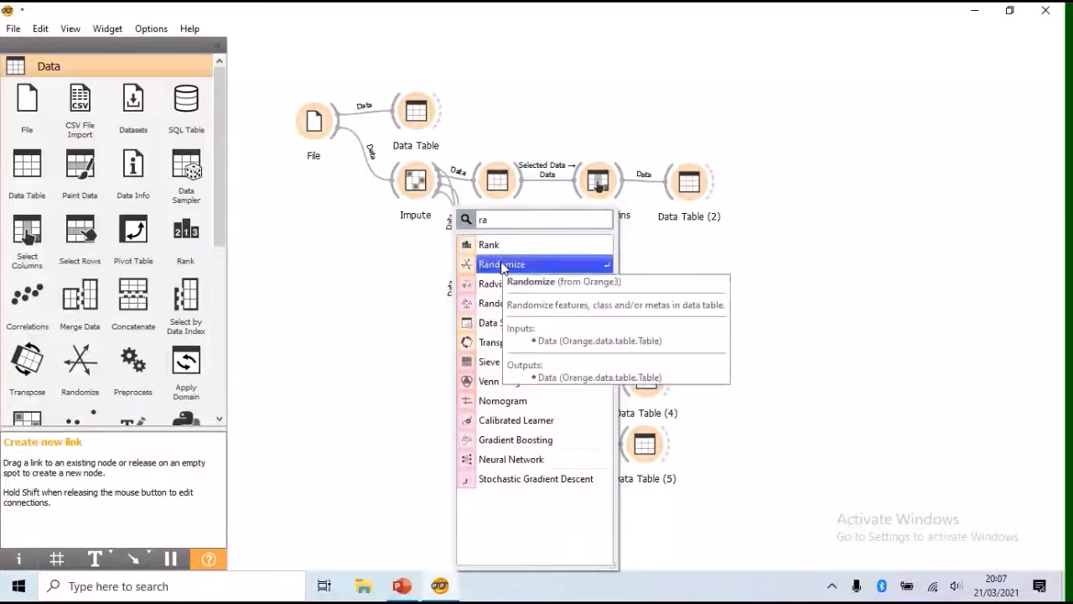
key(Escape)
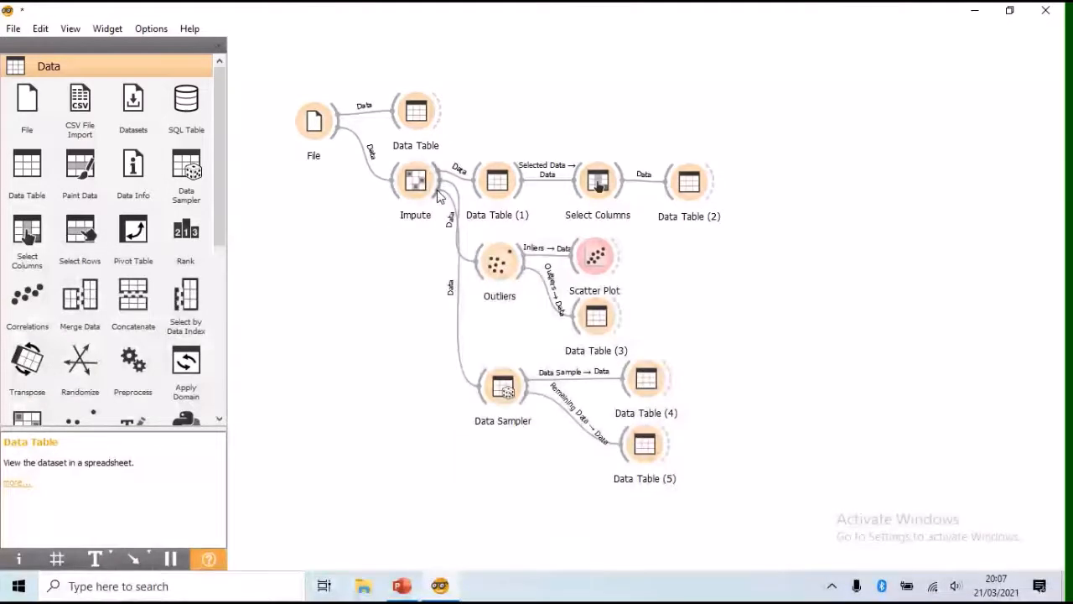
drag(437, 195, 438, 211)
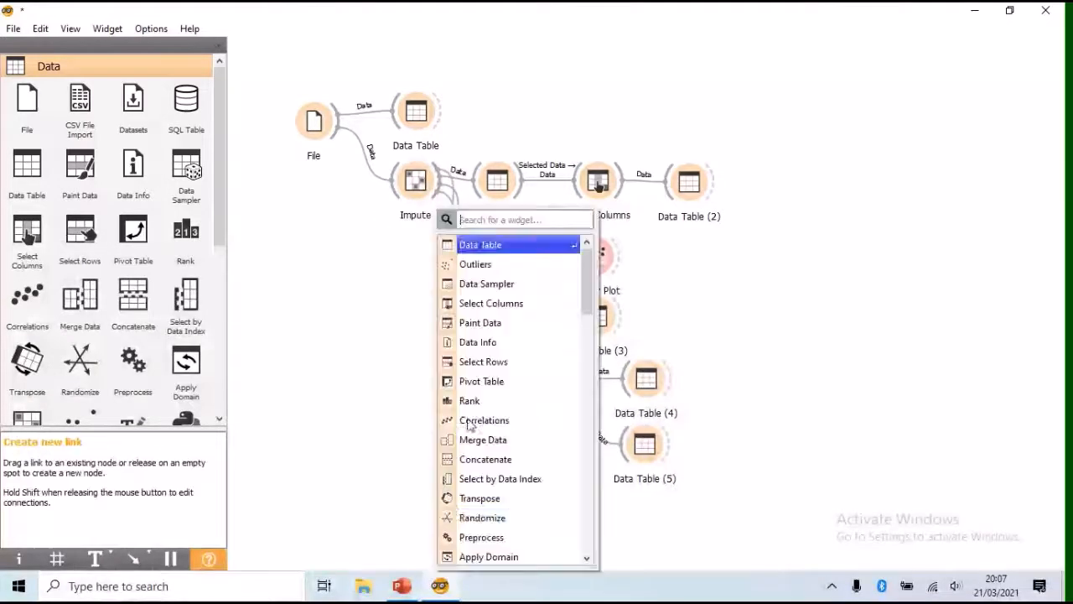
key(Escape)
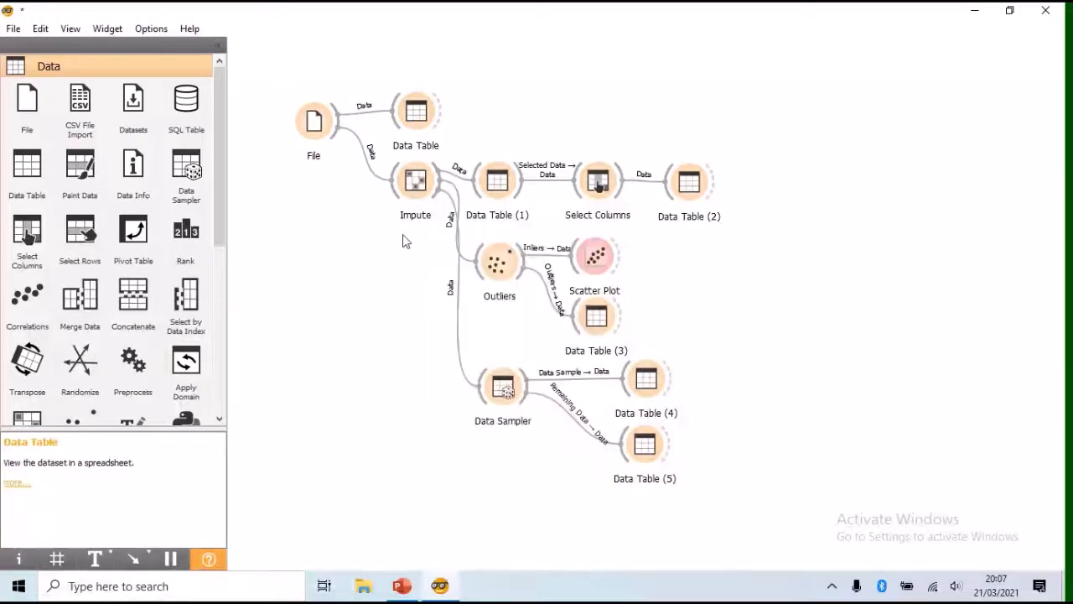
- Add a Randomize widget fed by Impute and align it below Data Sampler
drag(440, 202, 469, 528)
text(ra)
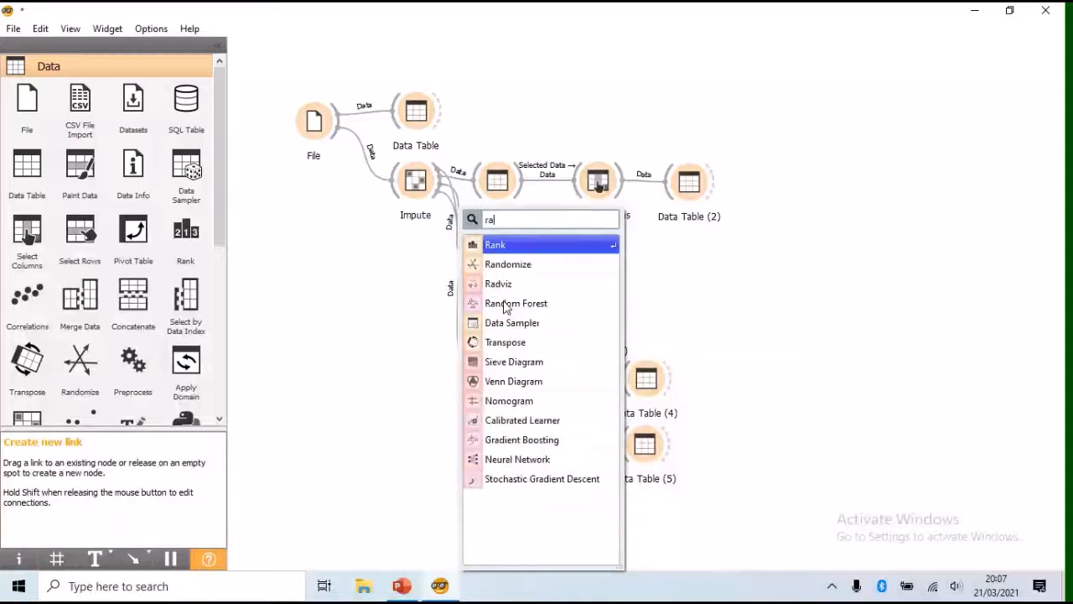
click(504, 265)
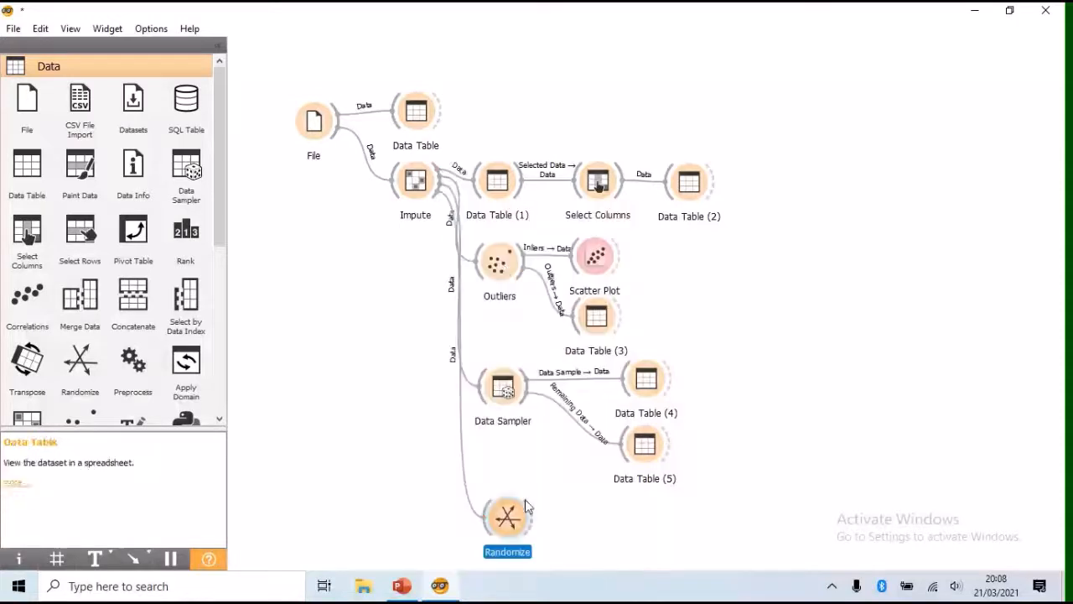
drag(510, 524, 501, 517)
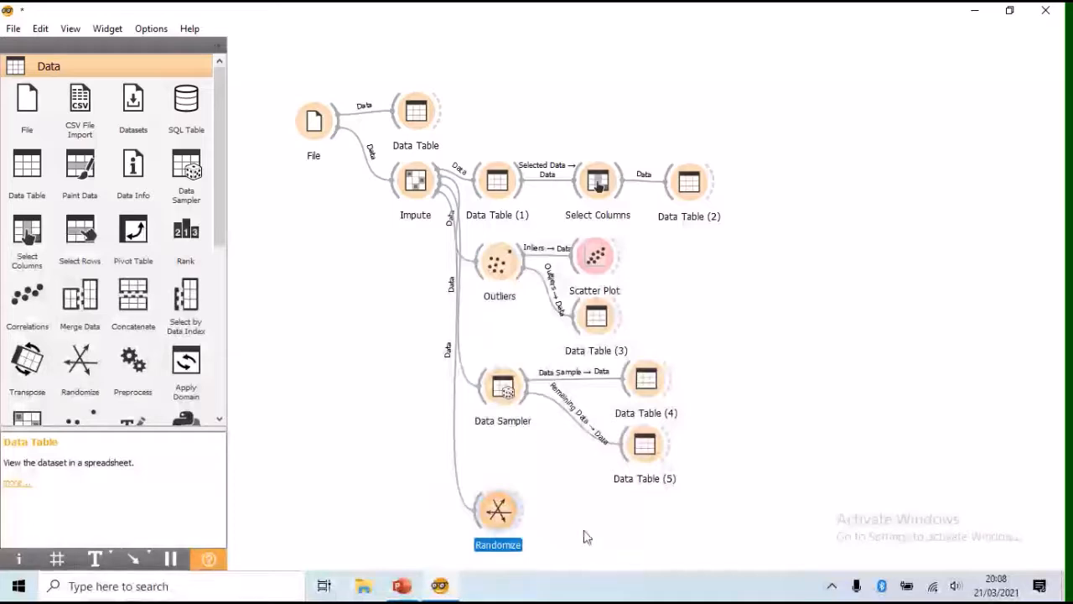
- Set Randomize to shuffle 40% of the rows and close its settings
double_click(504, 521)
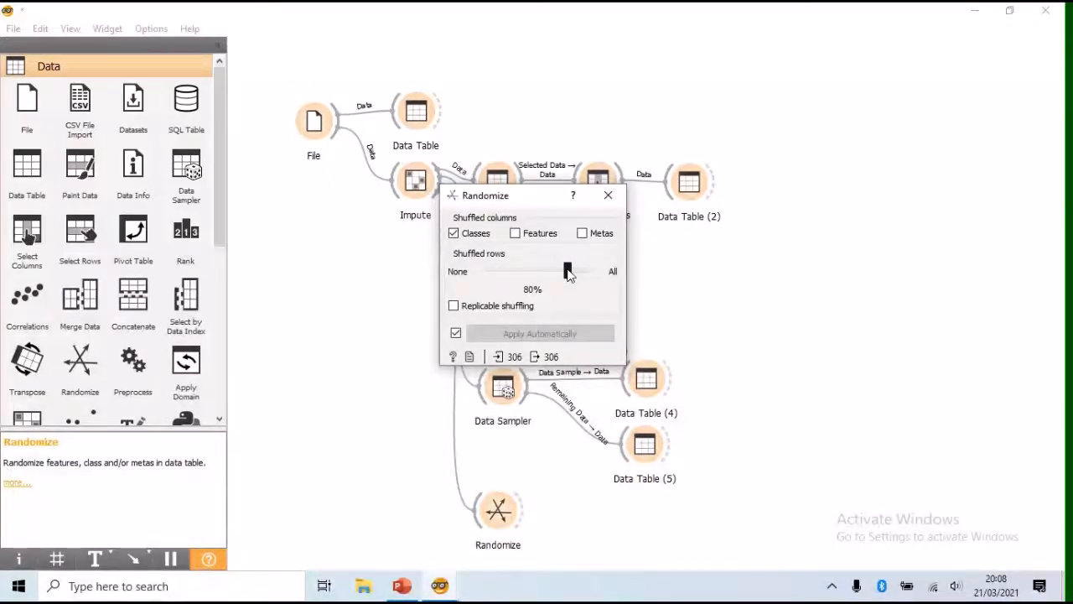
drag(568, 274, 534, 277)
drag(530, 277, 529, 277)
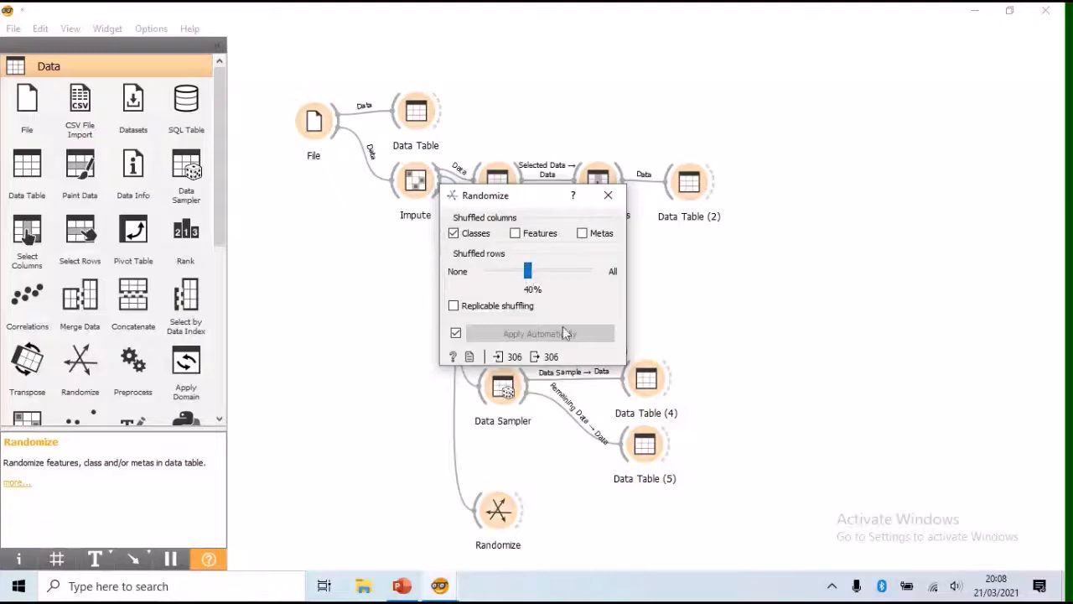
click(615, 200)
- Connect a new Data Table to the output of Randomize and open it to view the shuffled data
drag(523, 515, 568, 517)
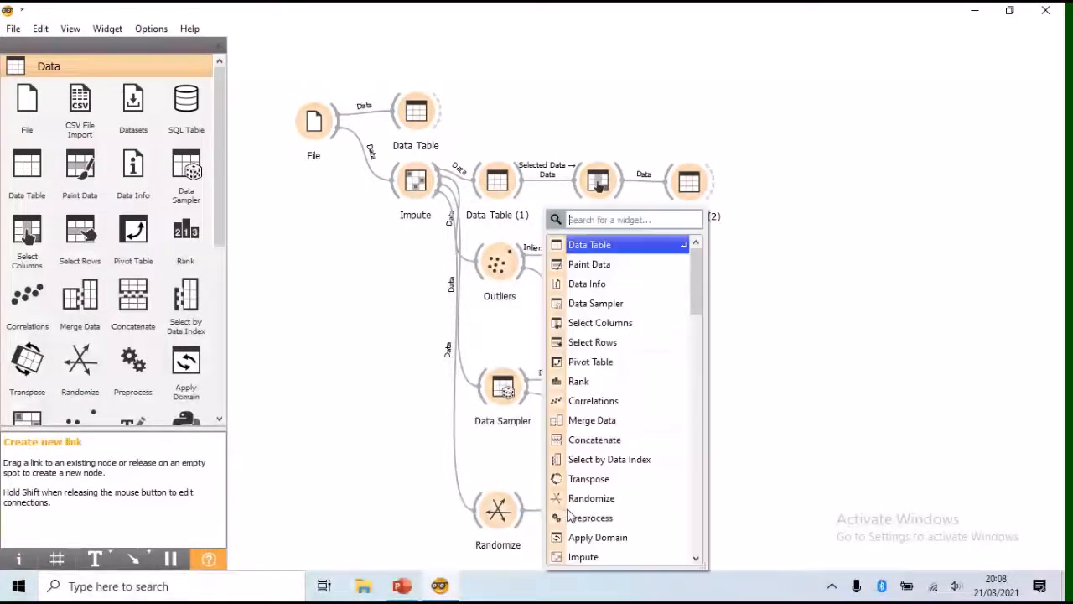
click(618, 251)
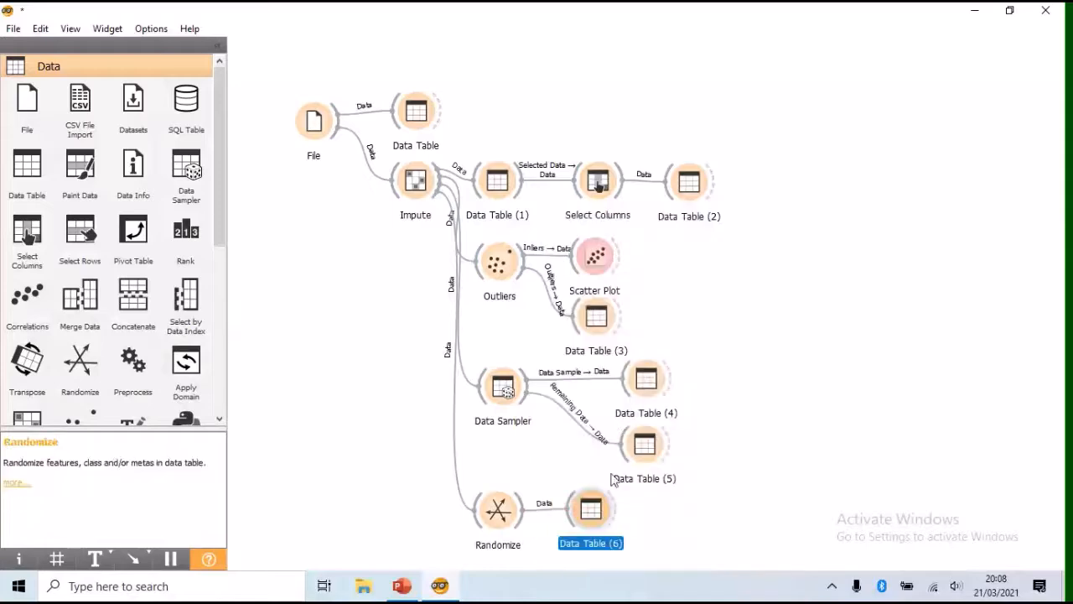
double_click(590, 516)
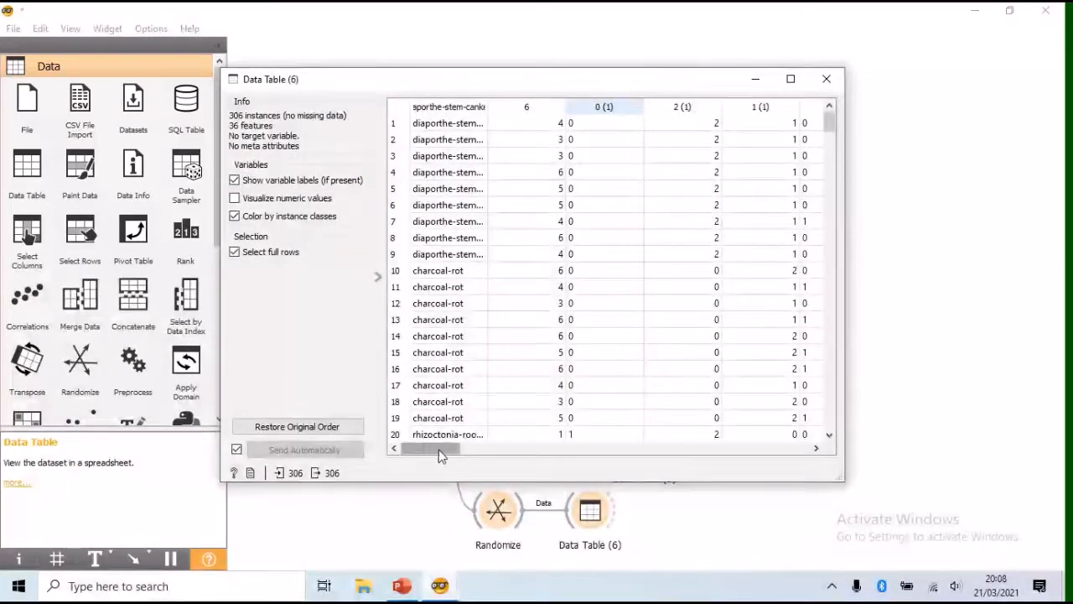
drag(434, 452, 402, 446)
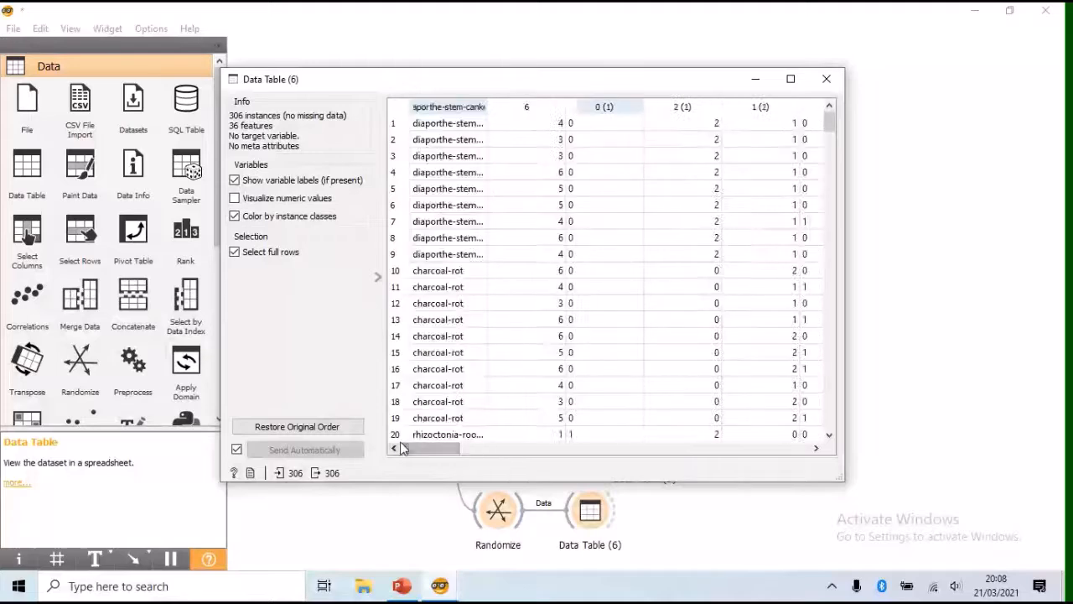
- Open Data Table (1) and arrange it with Data Table (6) so that rows of both are visible
drag(466, 86, 503, 269)
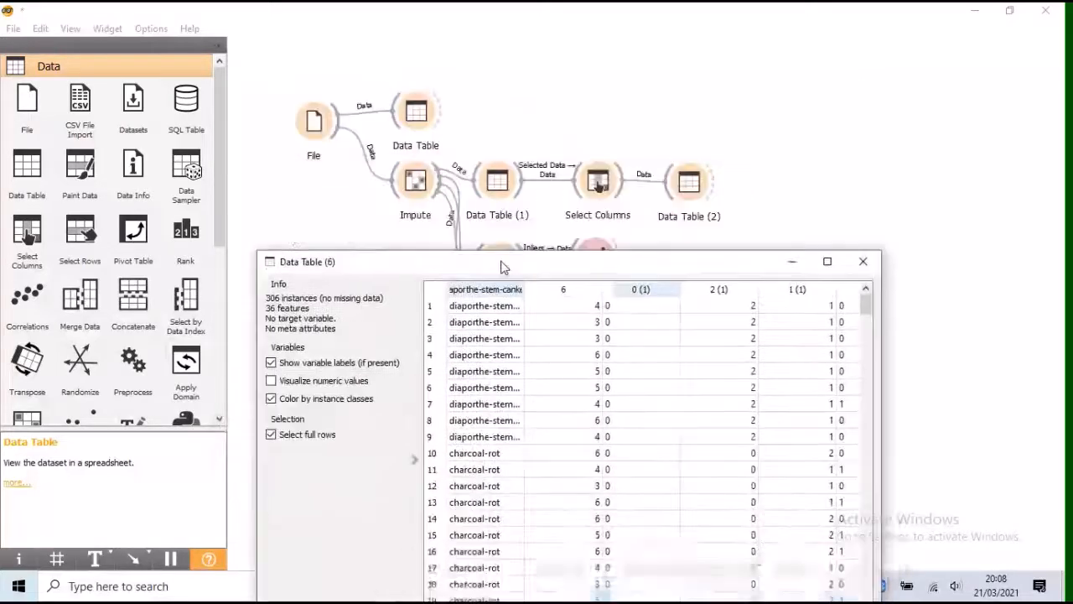
double_click(497, 186)
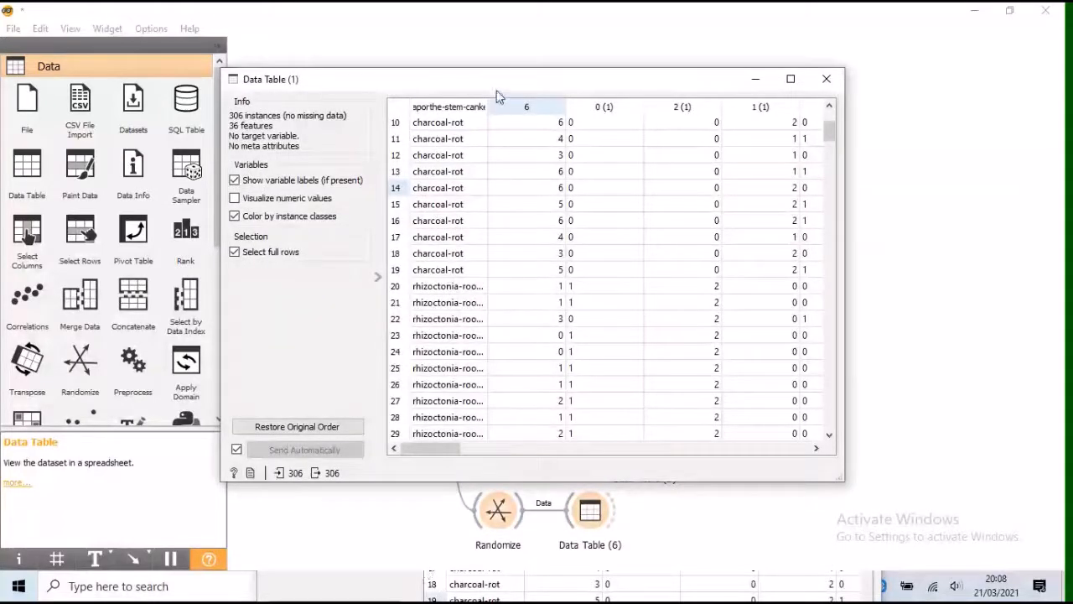
drag(494, 79, 521, 68)
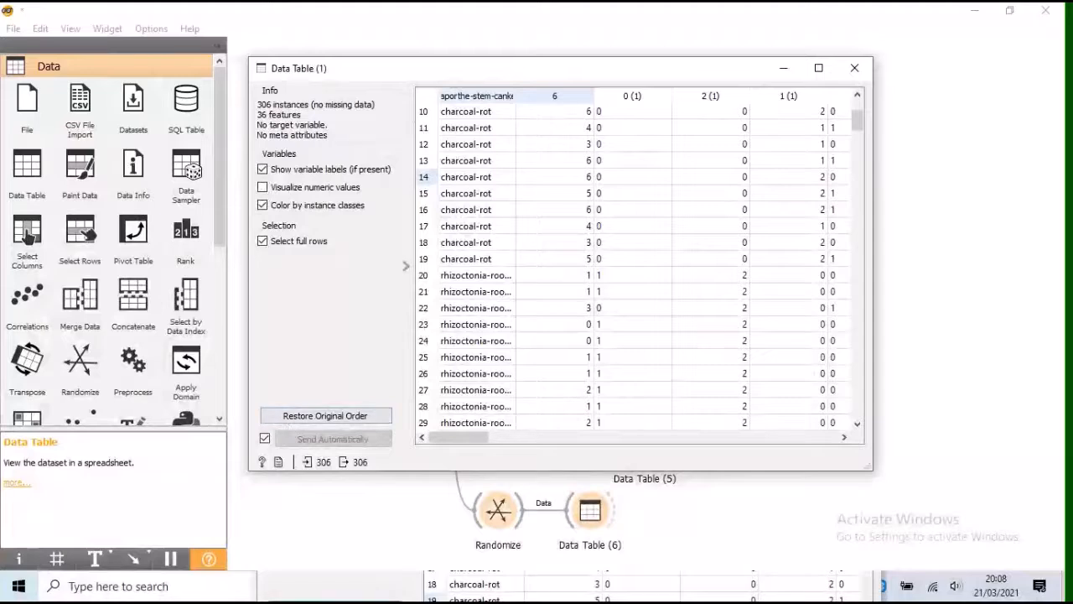
click(325, 597)
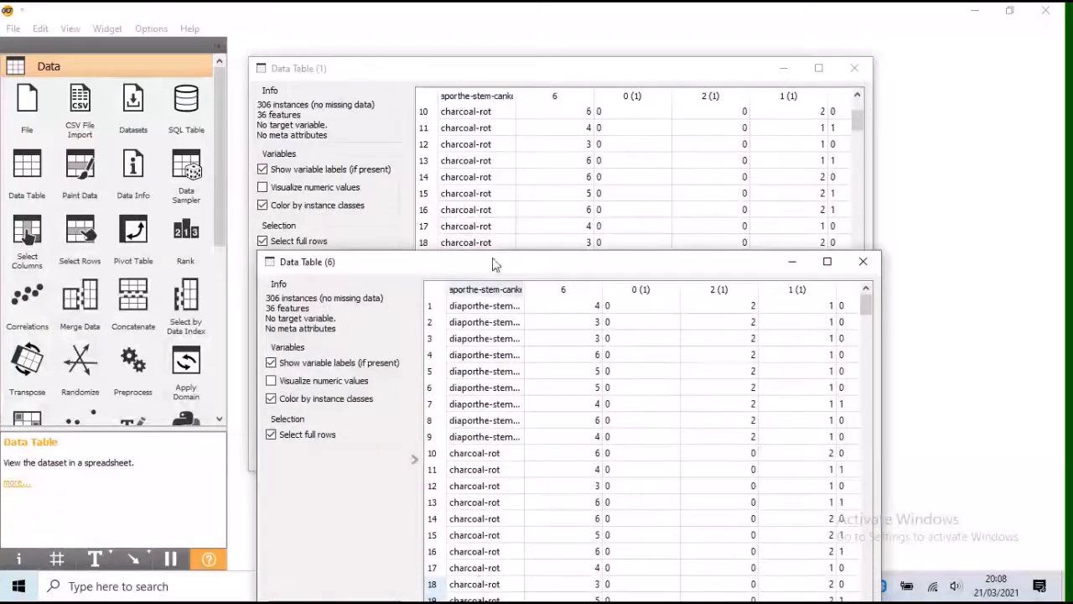
drag(495, 265, 483, 187)
- Compare the imputed rows in Data Table (1) with the randomized rows in Data Table (6) and close both tables
scroll(526, 148, up, 3)
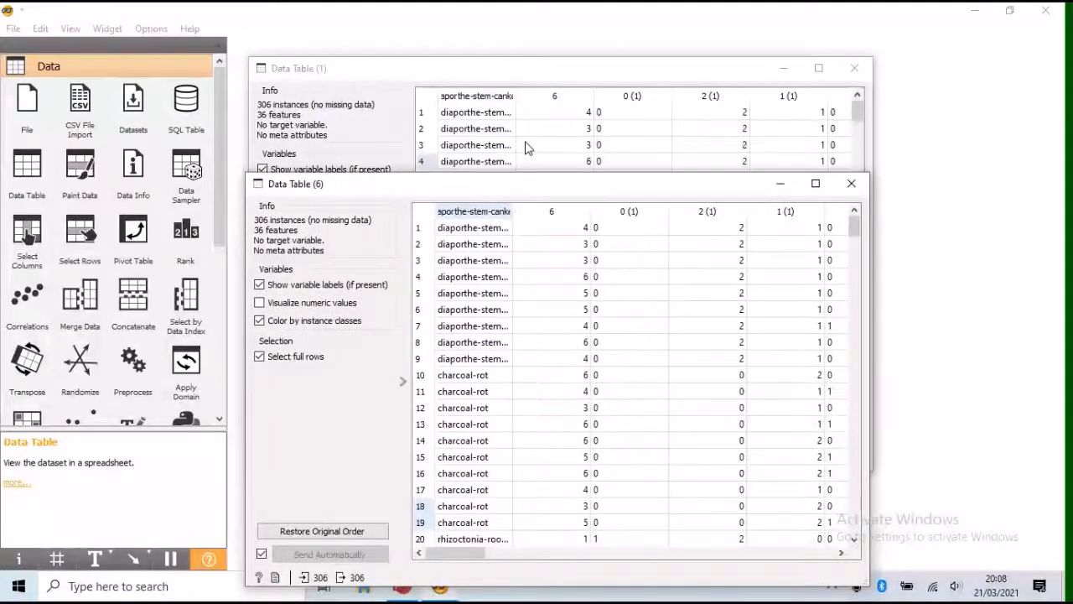
scroll(515, 159, down, 3)
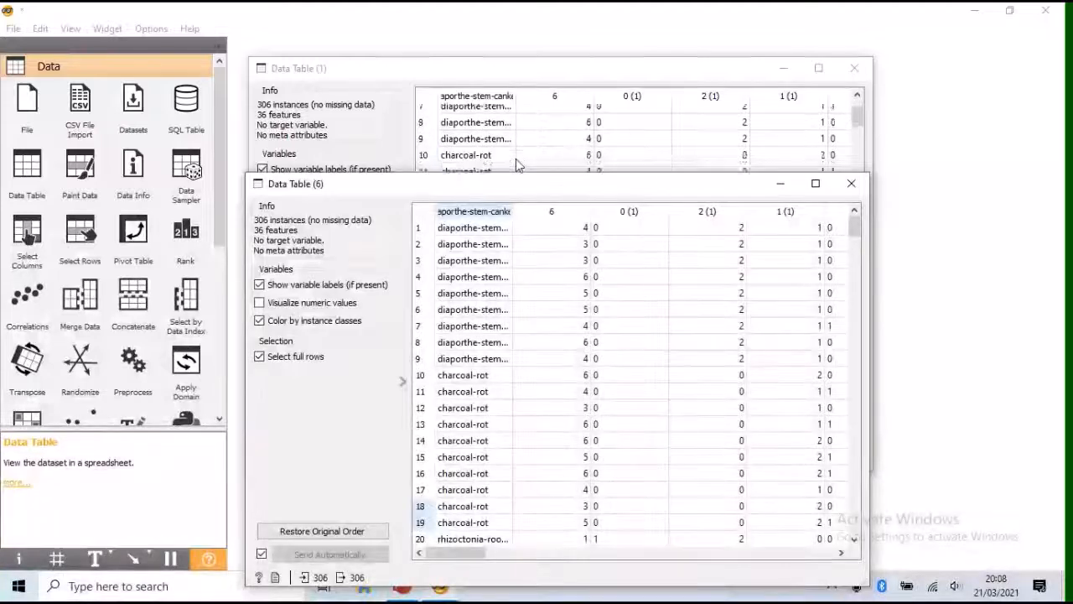
drag(513, 192, 341, 322)
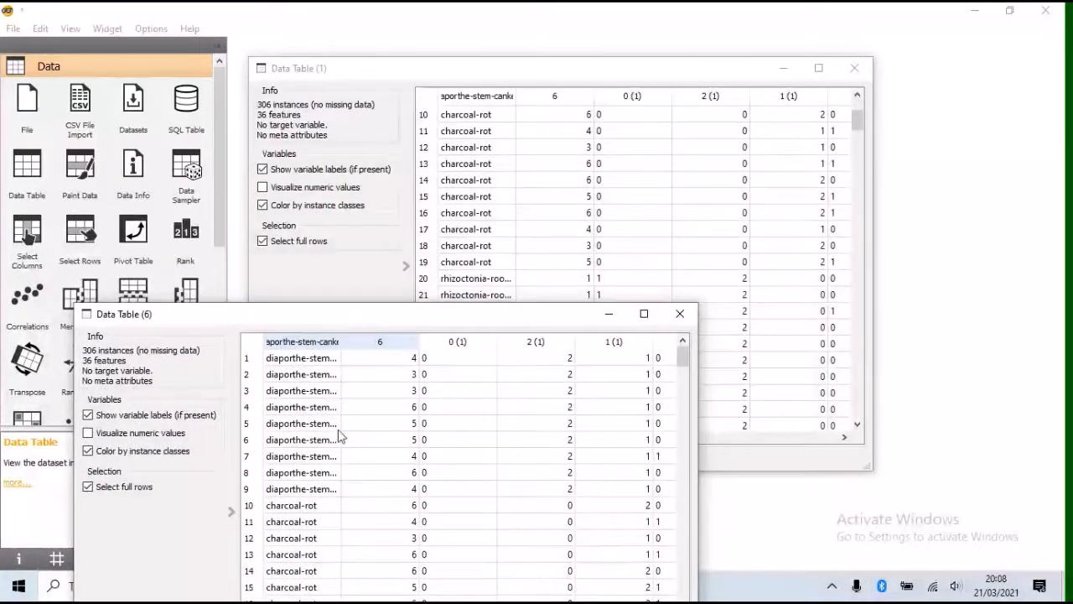
scroll(339, 435, down, 10)
scroll(339, 435, up, 5)
scroll(339, 435, down, 5)
scroll(339, 436, up, 10)
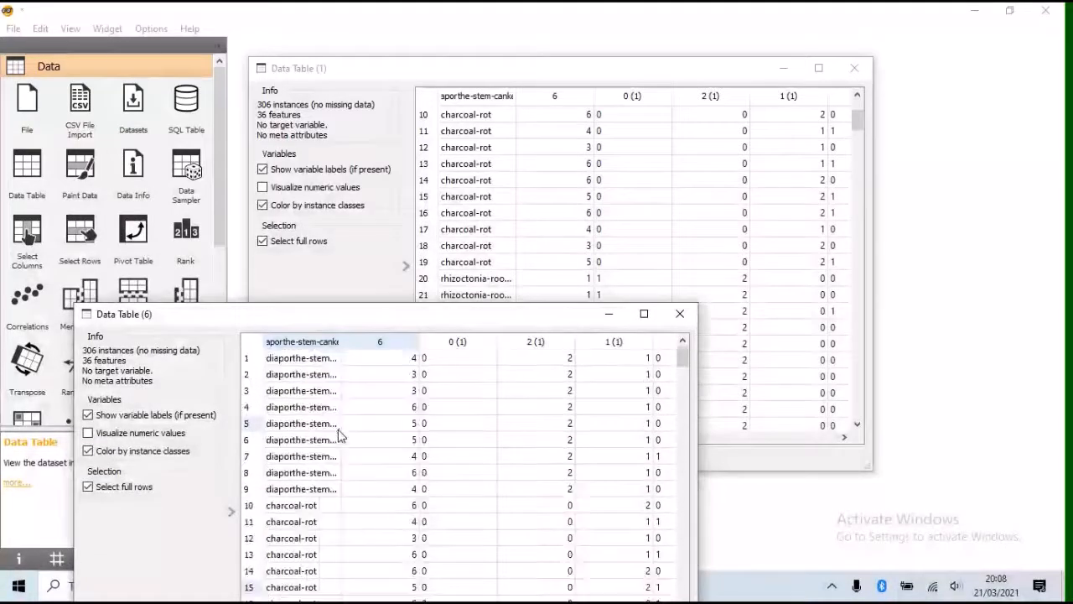
click(680, 313)
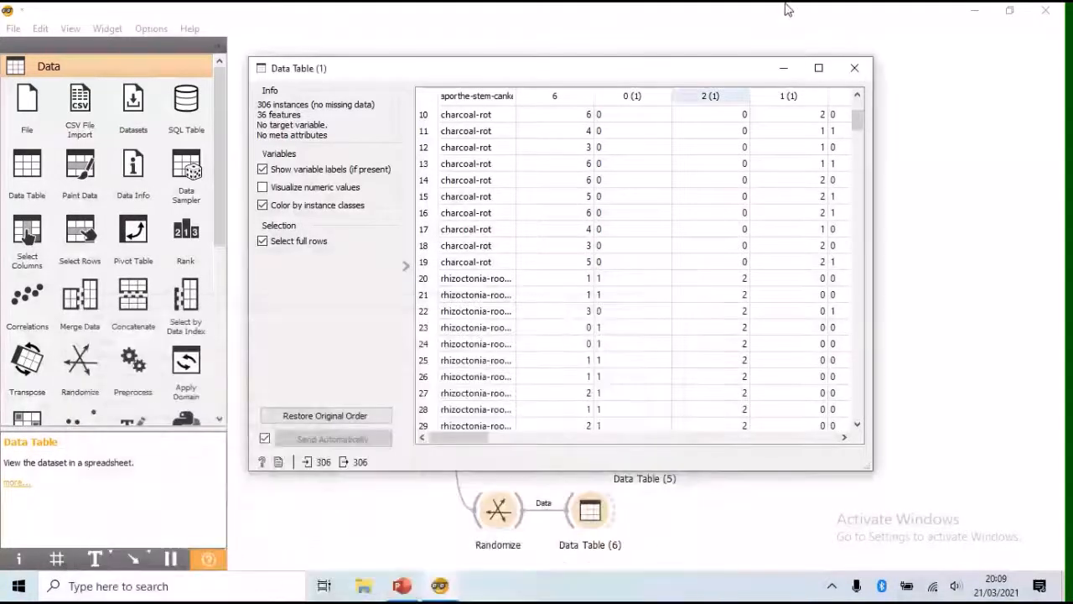
click(864, 69)
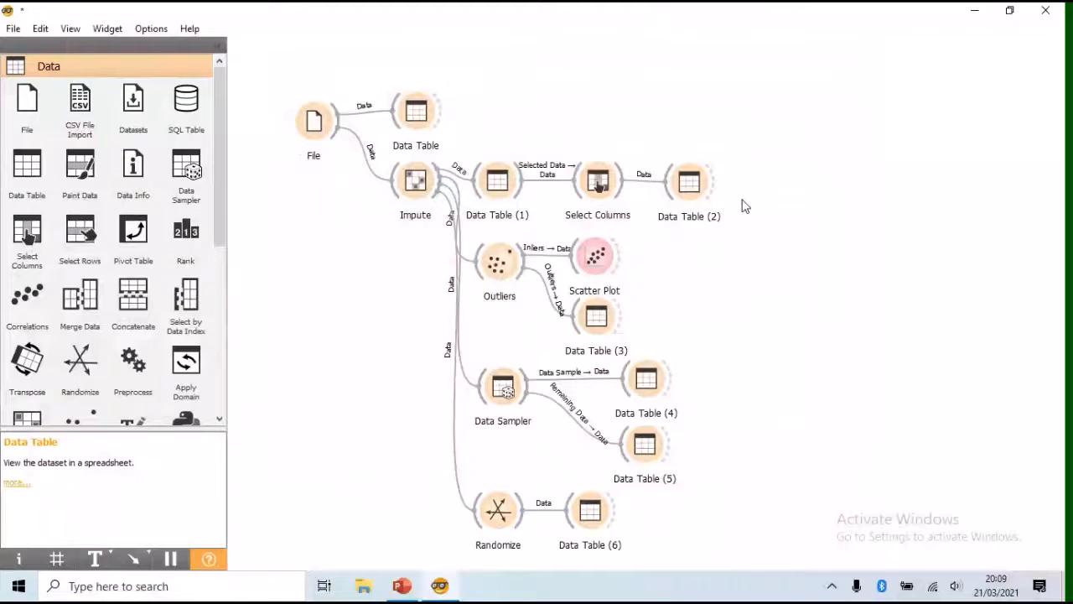